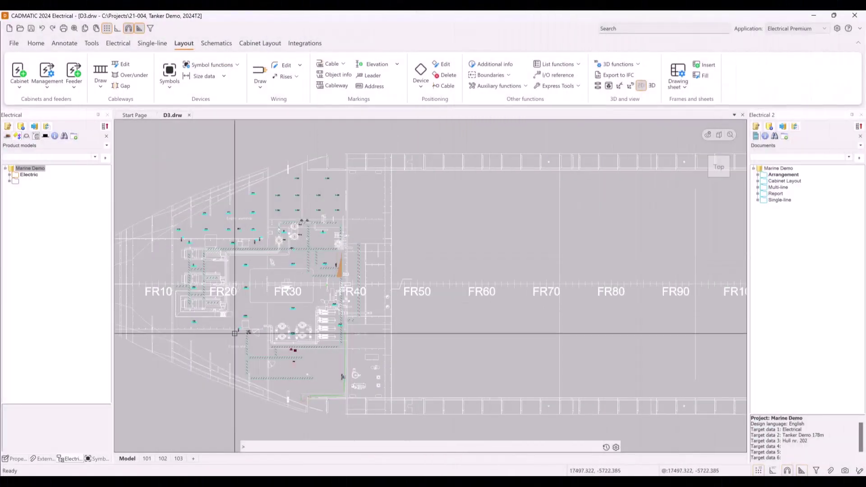
click(146, 458)
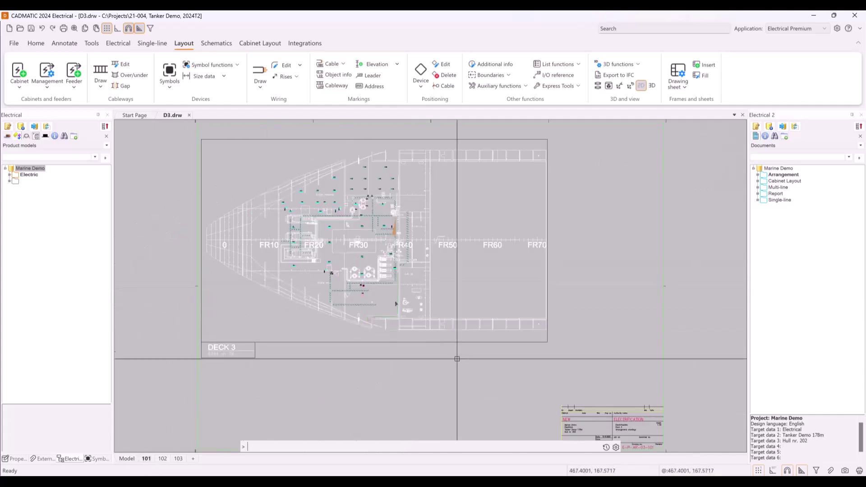
middle_drag(630, 411, 629, 403)
scroll(629, 403, up, 5)
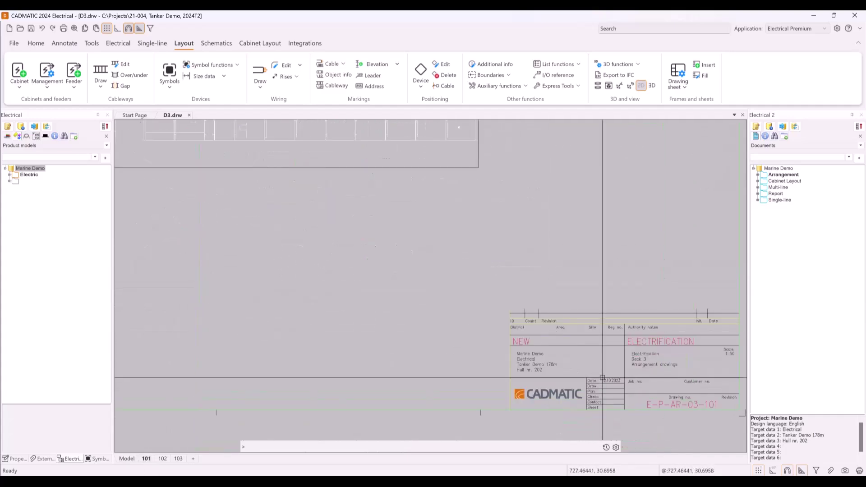
click(127, 459)
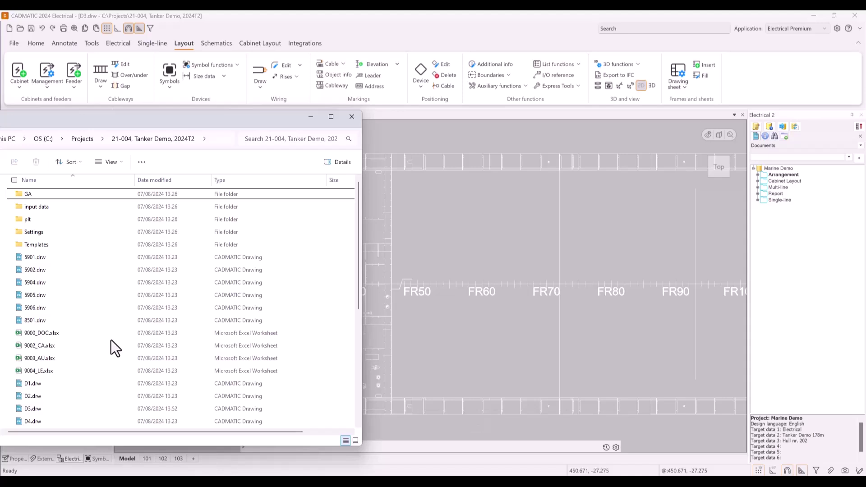
click(414, 319)
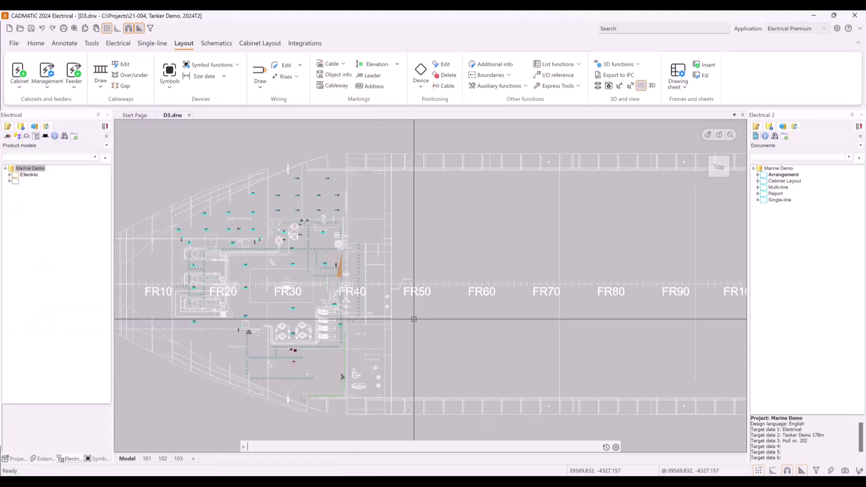
Expand the Arrangement and Multi-line drawings and D3.drw's sheets in the document list
click(758, 175)
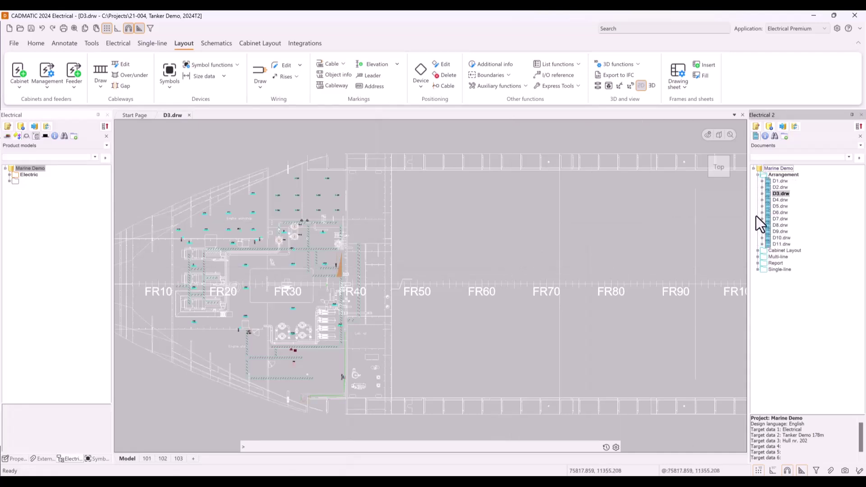
click(758, 257)
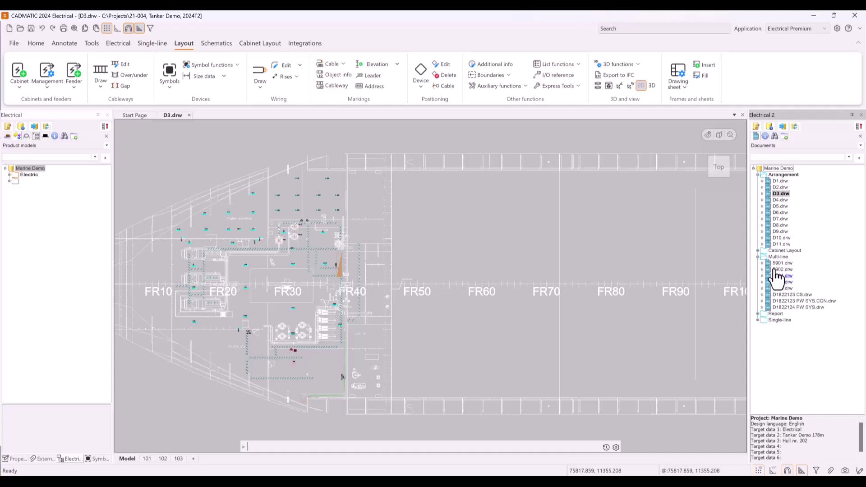
click(761, 194)
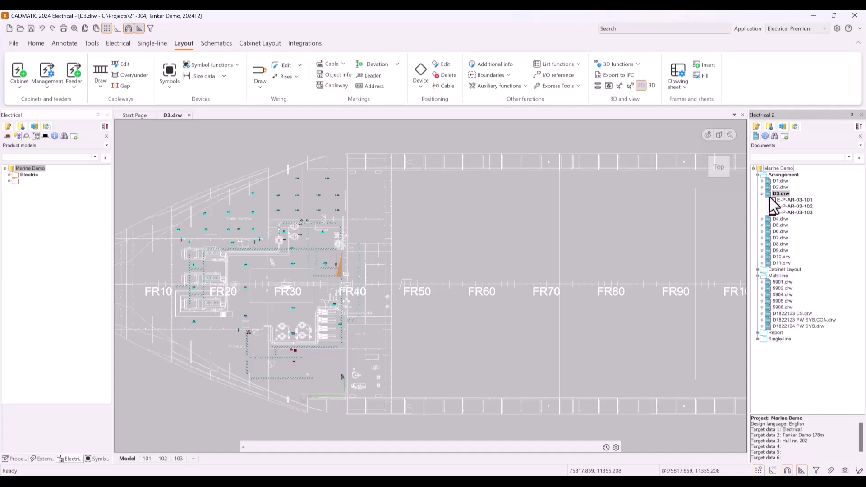
Review the context menus of D4.drw, the Arrangement folder and D7.drw without running anything
right_click(781, 219)
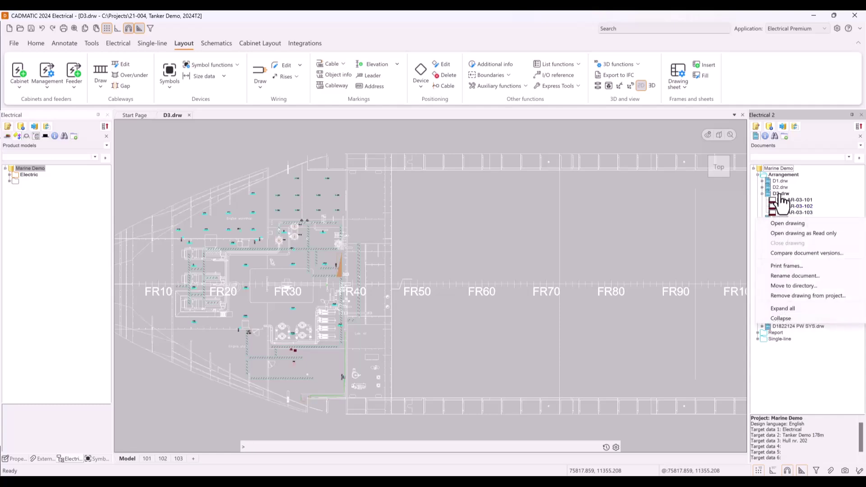
right_click(783, 175)
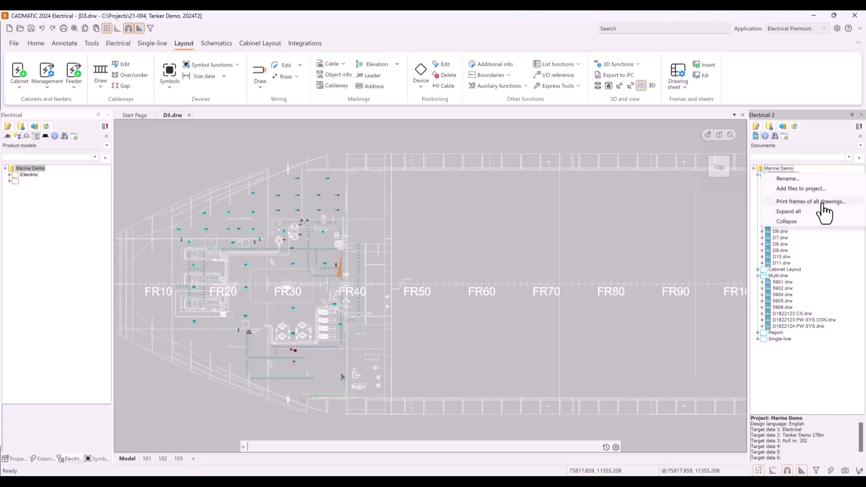
click(780, 241)
right_click(781, 240)
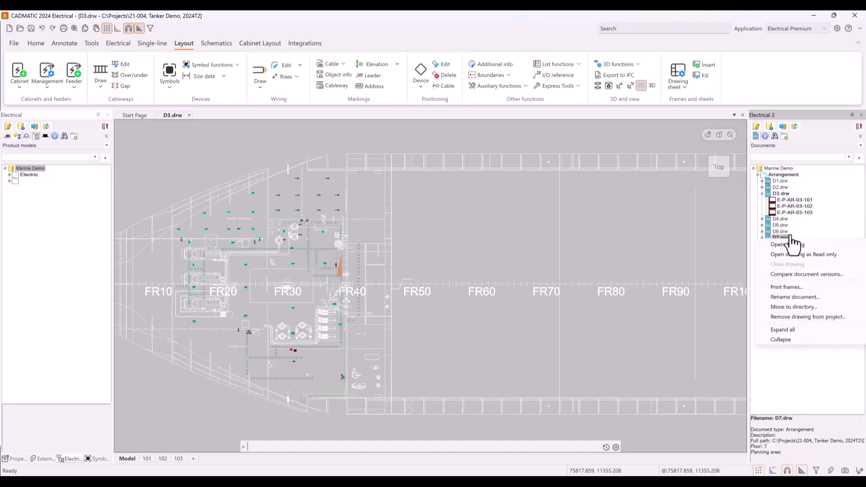
click(832, 221)
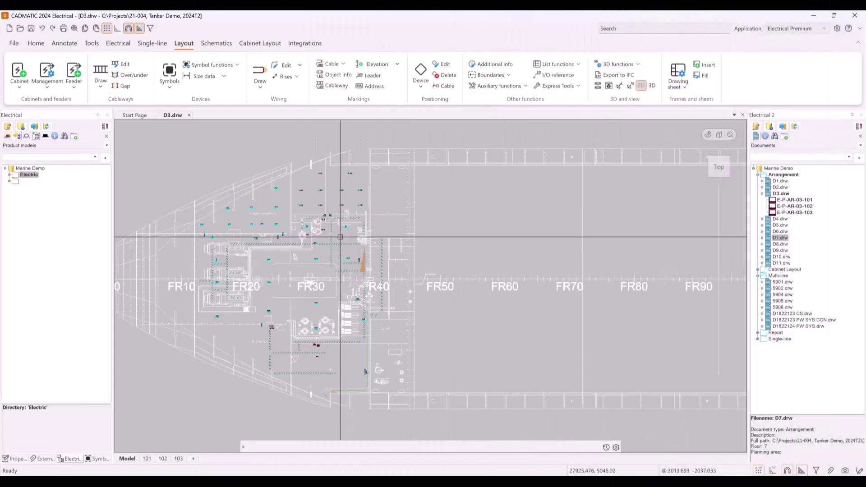
Locate motor FW-01 in the product model tree using Show in project tree
scroll(311, 228, up, 5)
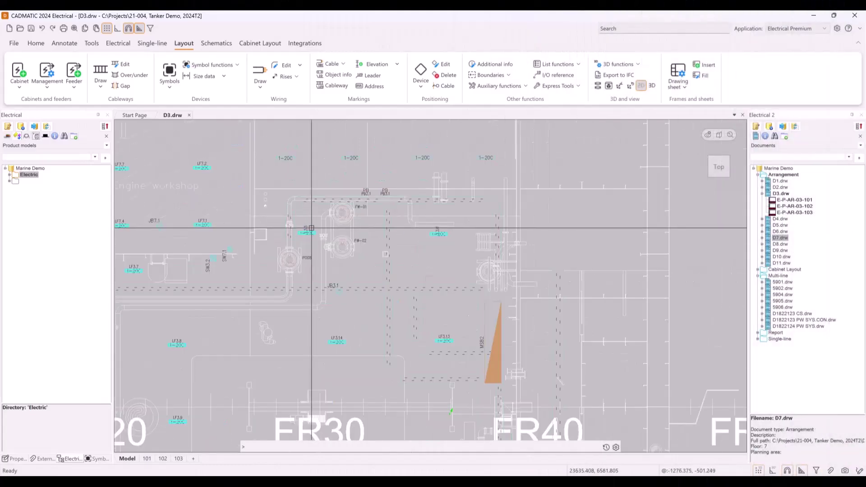
scroll(311, 228, up, 4)
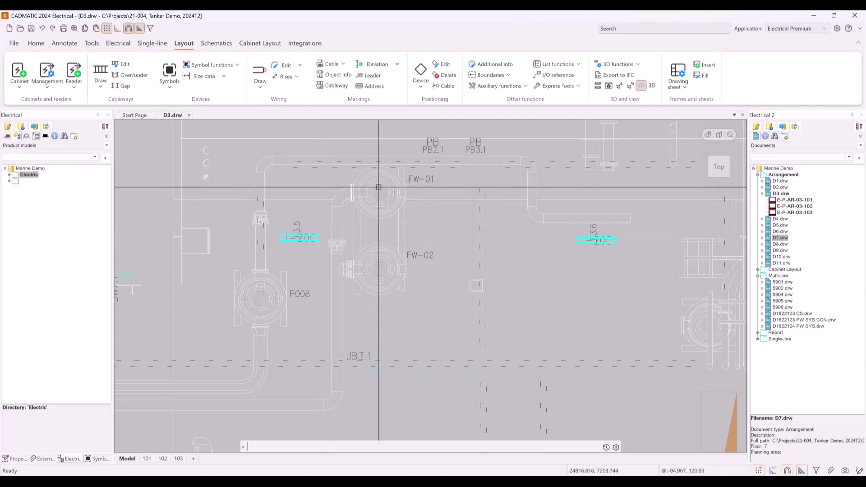
mouse_move(377, 190)
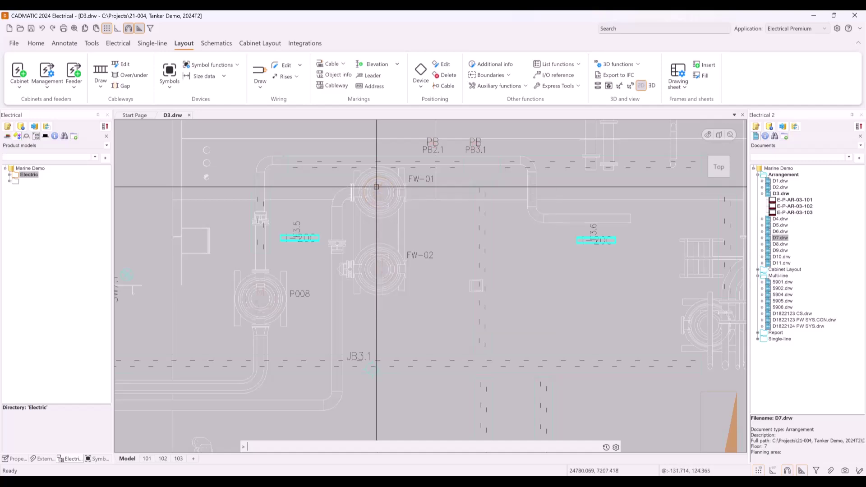
right_click(377, 190)
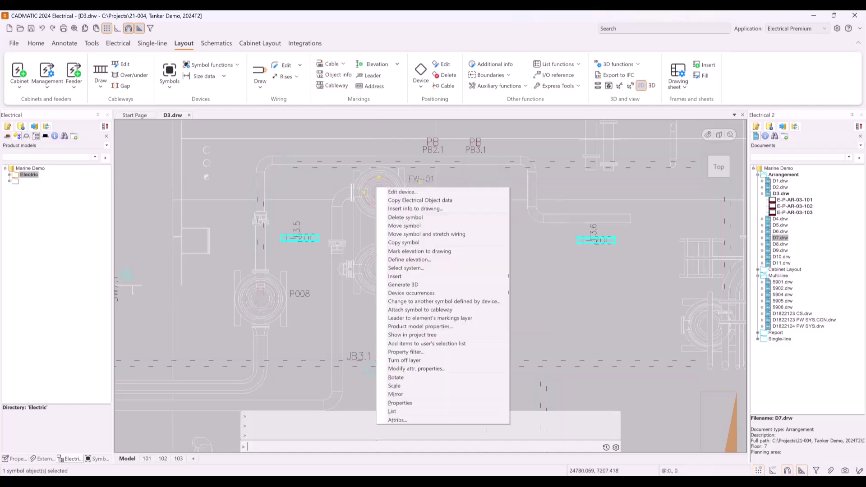
click(405, 336)
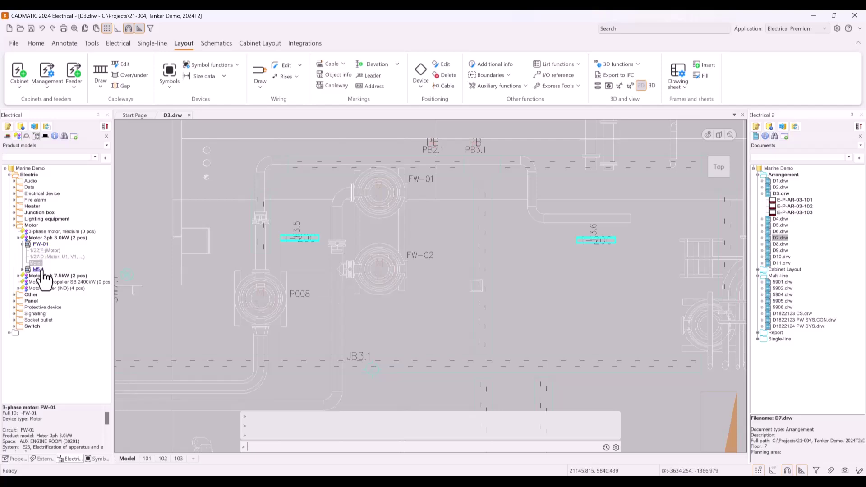
Check FW-01's Occurrences tab in Edit device, then close the properties with OK
right_click(46, 245)
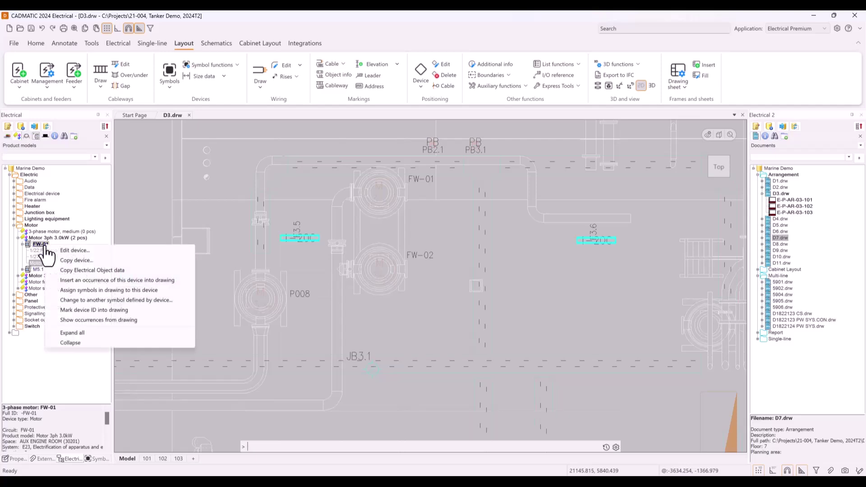
click(81, 252)
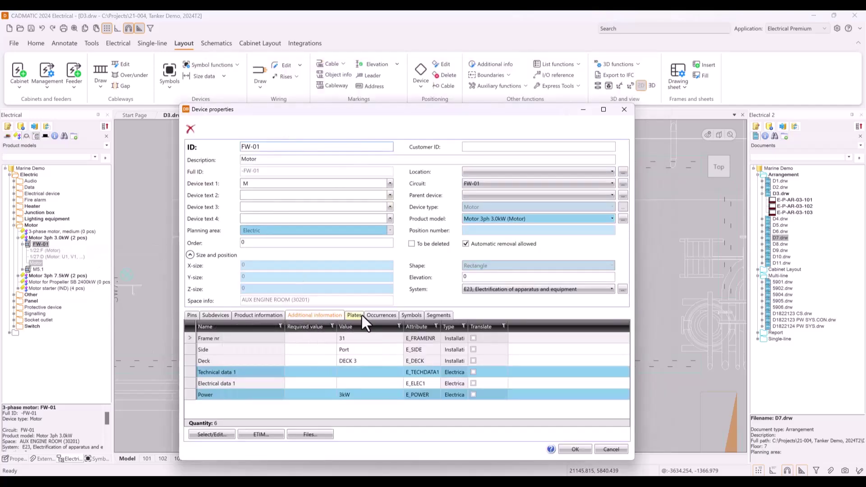
click(380, 315)
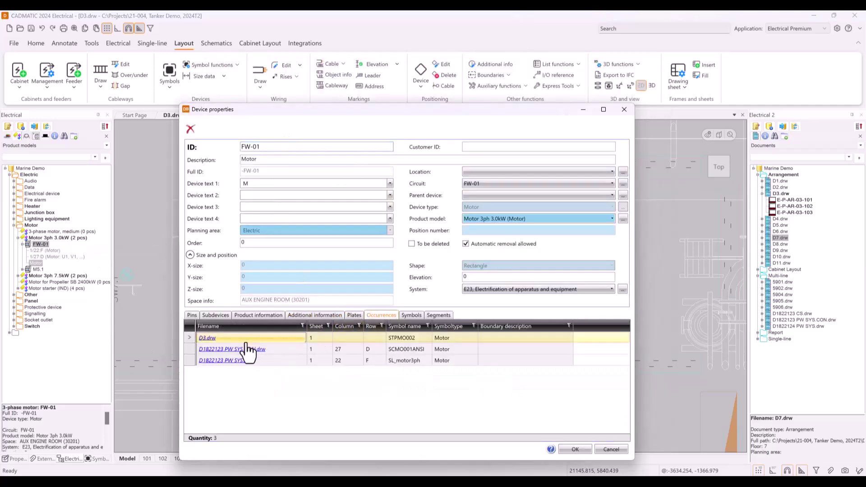
click(575, 449)
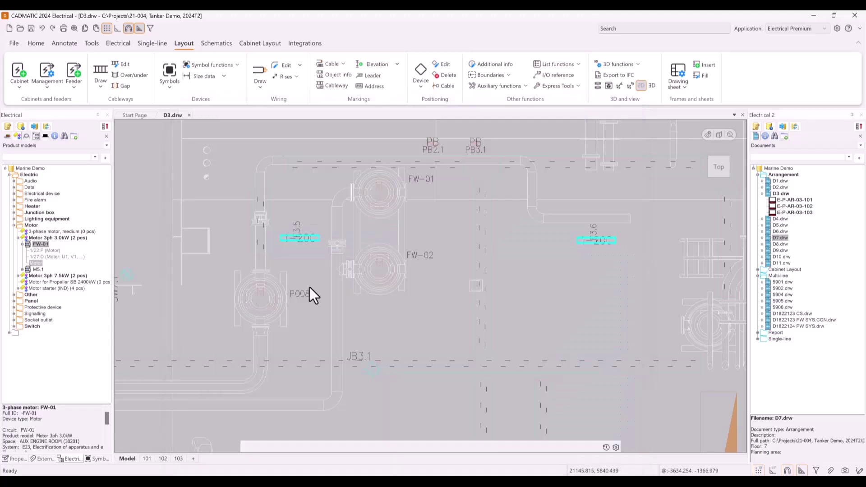
Open the drawing containing FW-01's 1/27:D symbol occurrence
click(50, 258)
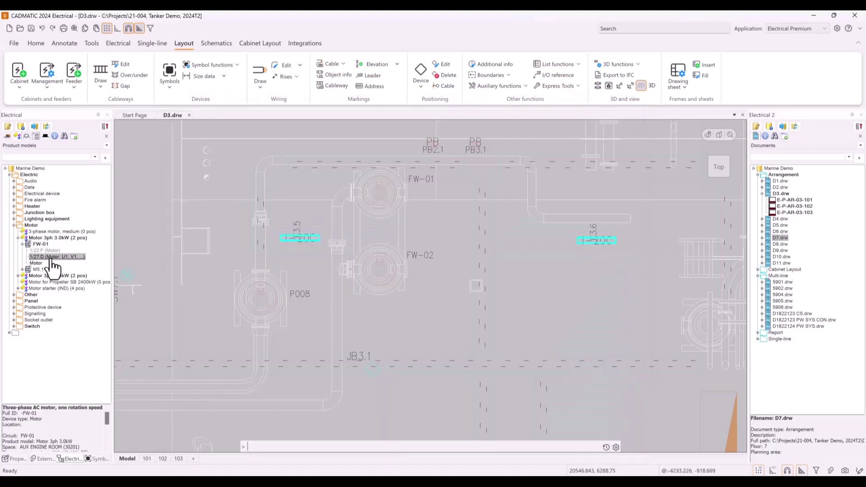
right_click(51, 258)
click(82, 264)
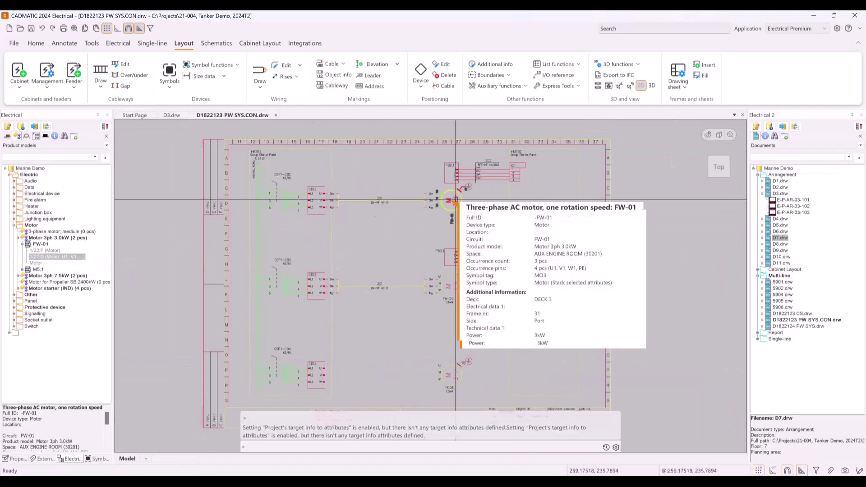
Show FW-01's circuit in D1822123 PW SYS.drw and review its device properties
right_click(45, 256)
click(79, 258)
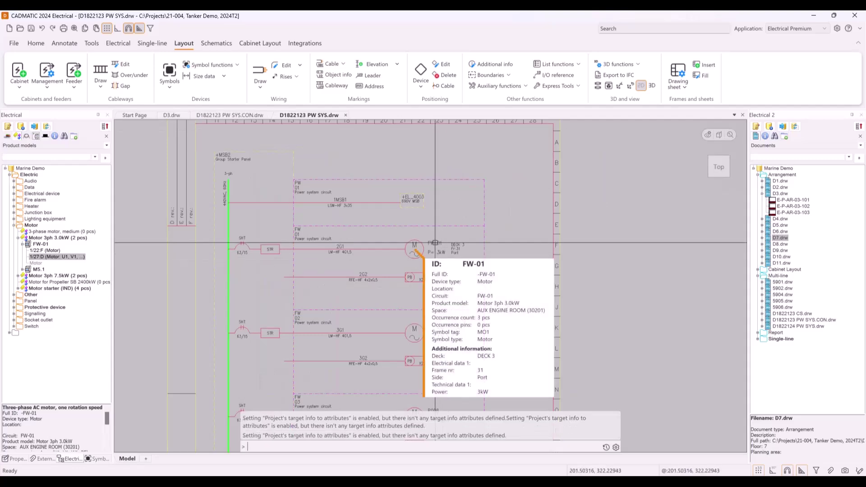
double_click(446, 260)
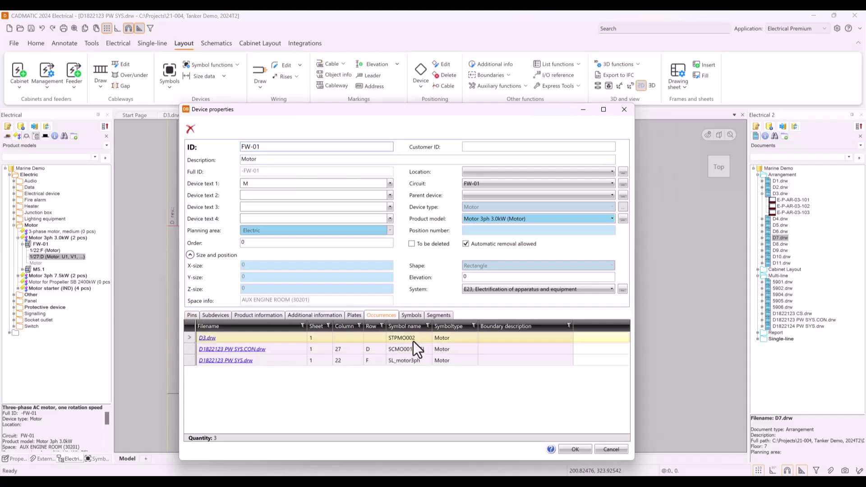
click(568, 448)
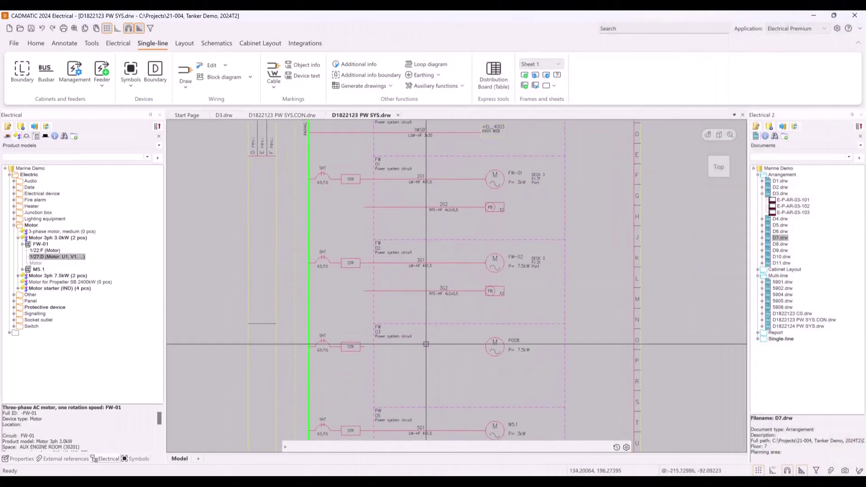
Copy the 3G2 cable, marking and PB device to below circuit FW 03
scroll(426, 353, up, 2)
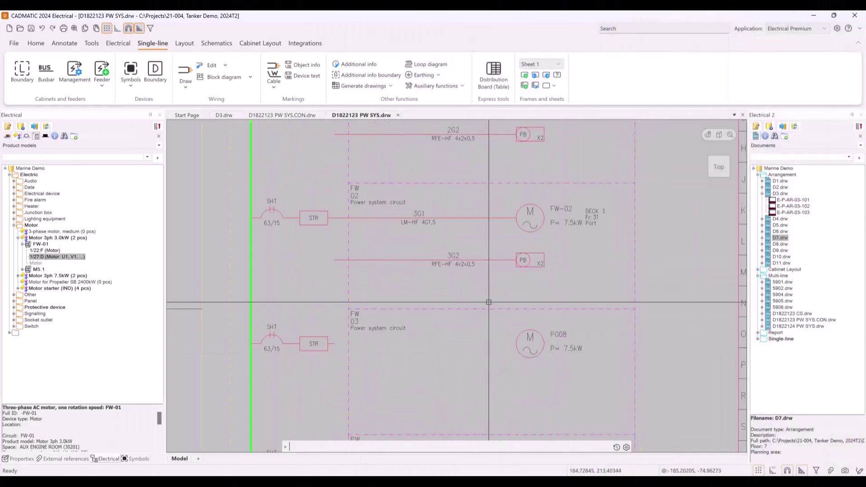
click(561, 246)
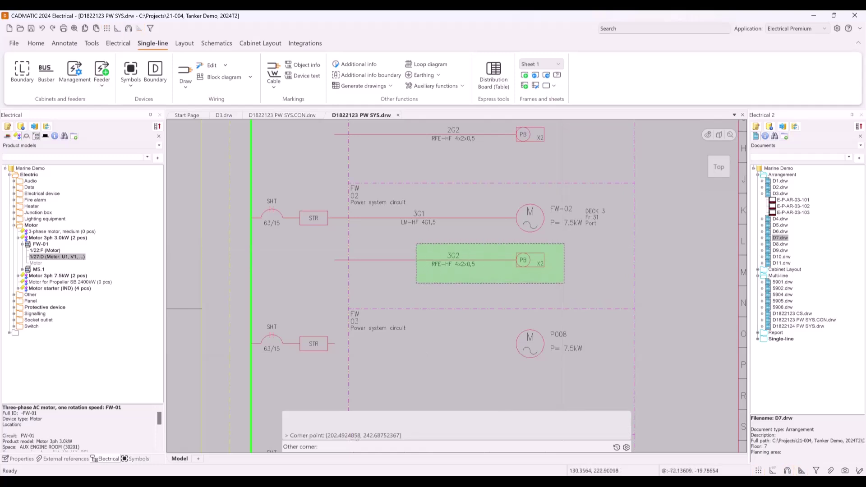
click(417, 283)
right_click(439, 271)
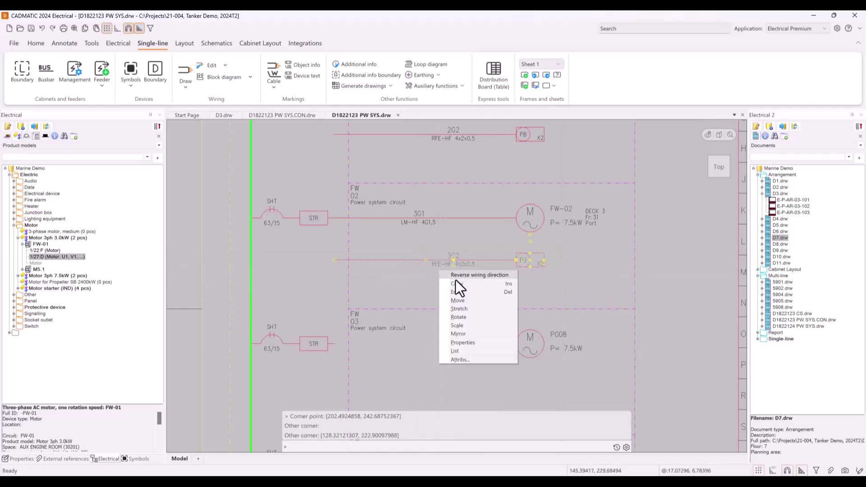
click(457, 284)
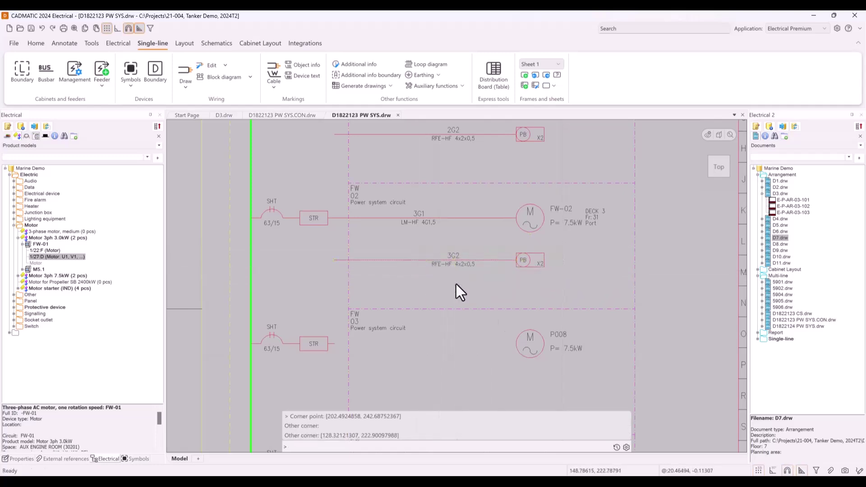
click(334, 217)
click(334, 344)
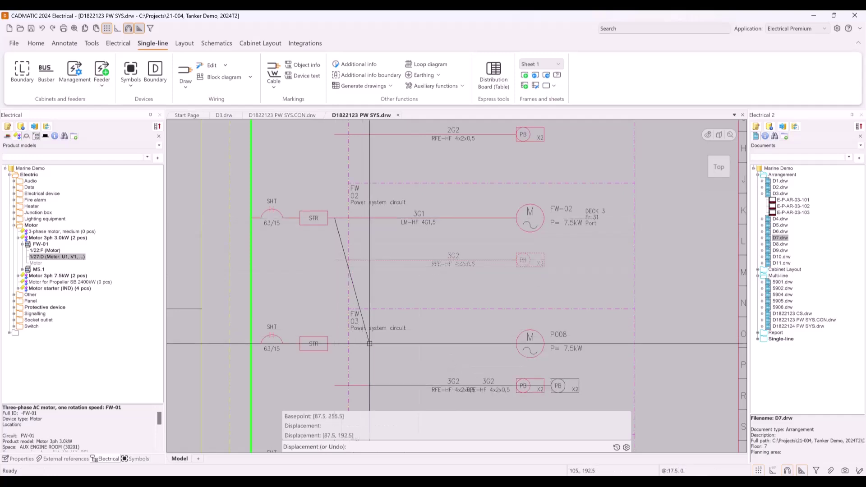
key(Return)
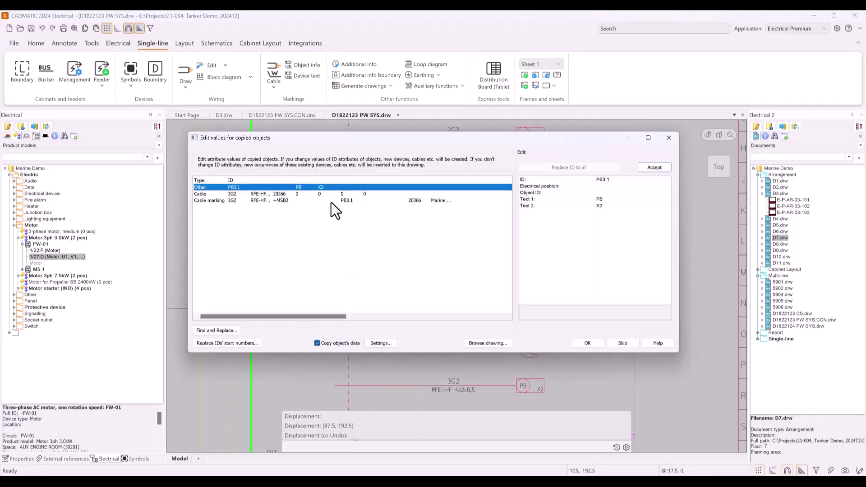
Renumber the copies as device PB4.1 and cable 4G2, applied to all
click(603, 180)
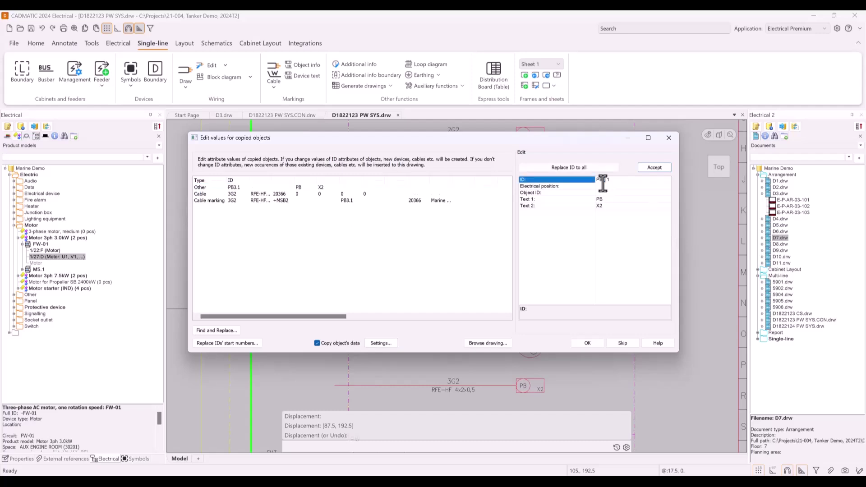
click(648, 167)
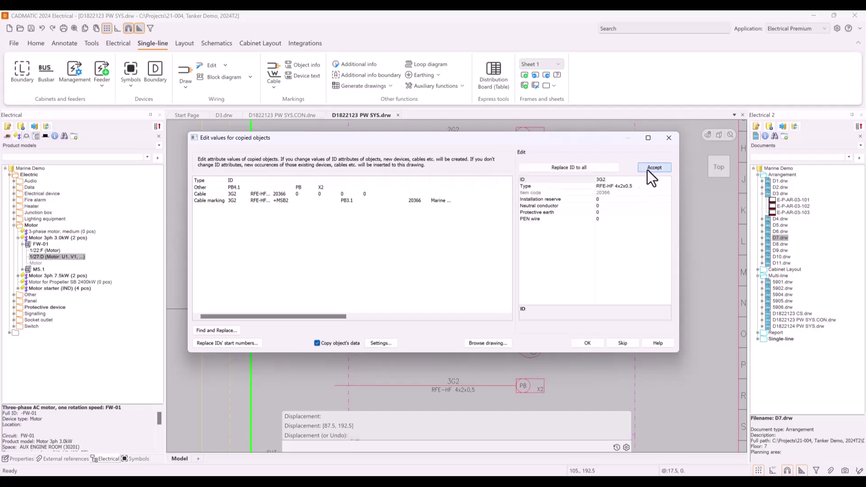
click(600, 180)
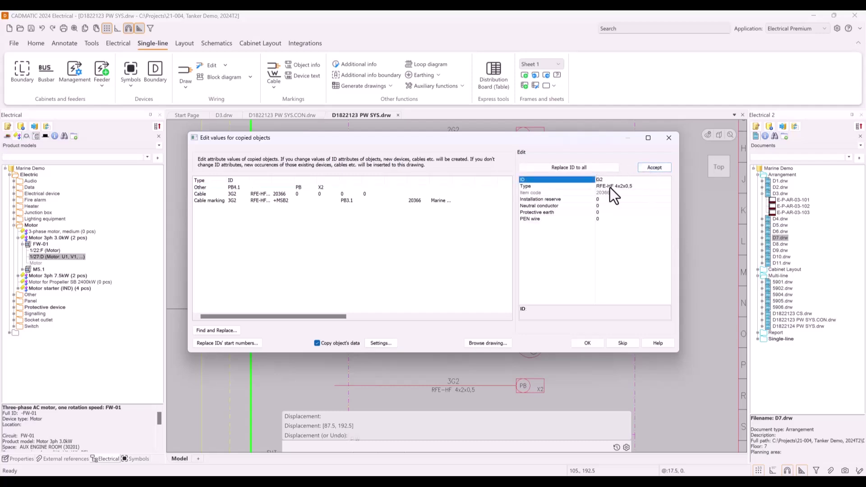
click(589, 166)
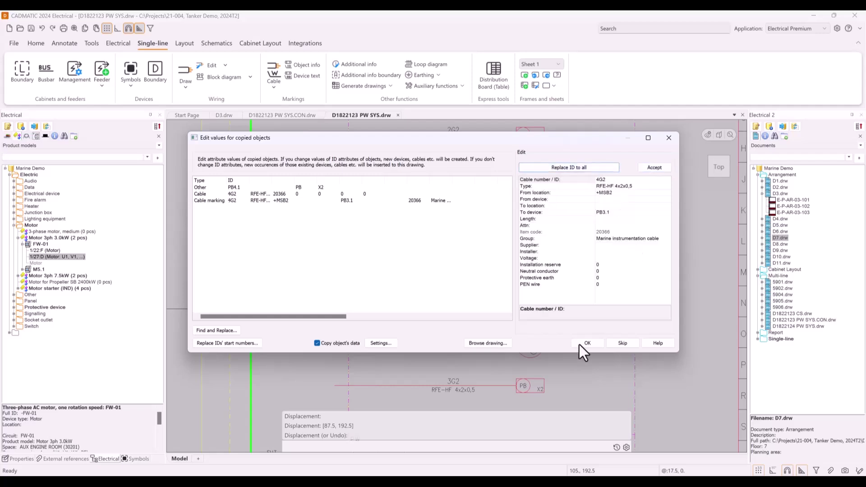
click(586, 343)
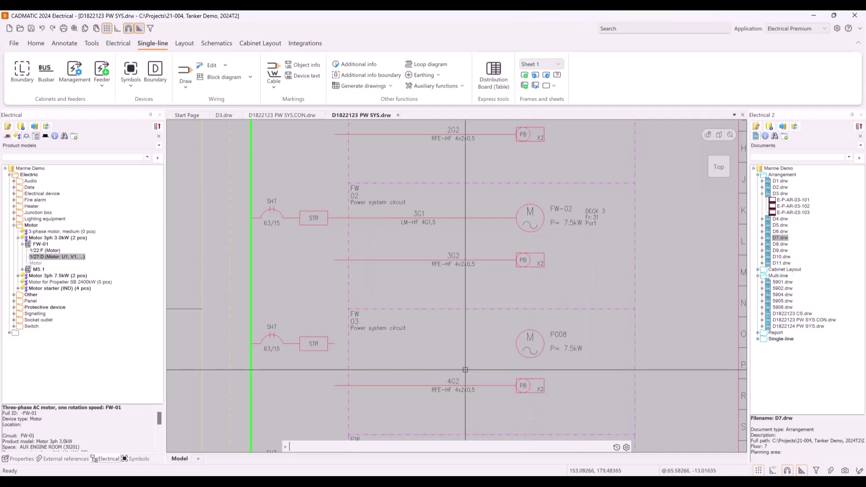
Create a new cable with ID 4G1 for drawing
click(183, 68)
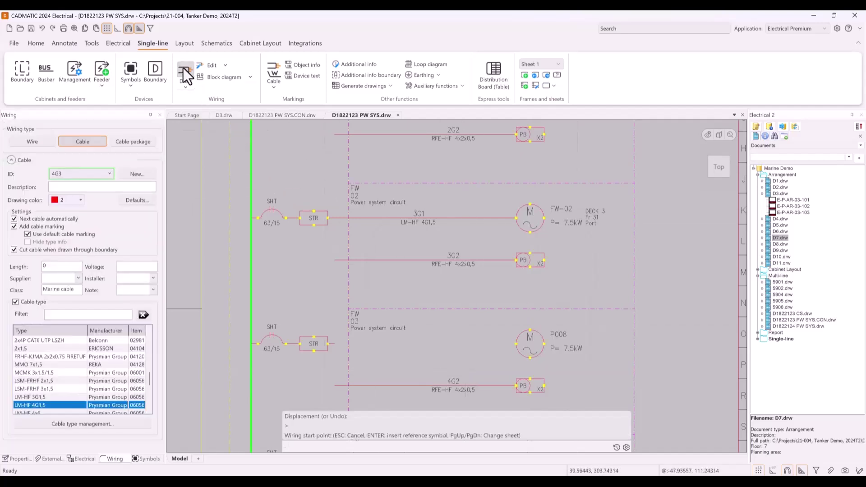
click(133, 173)
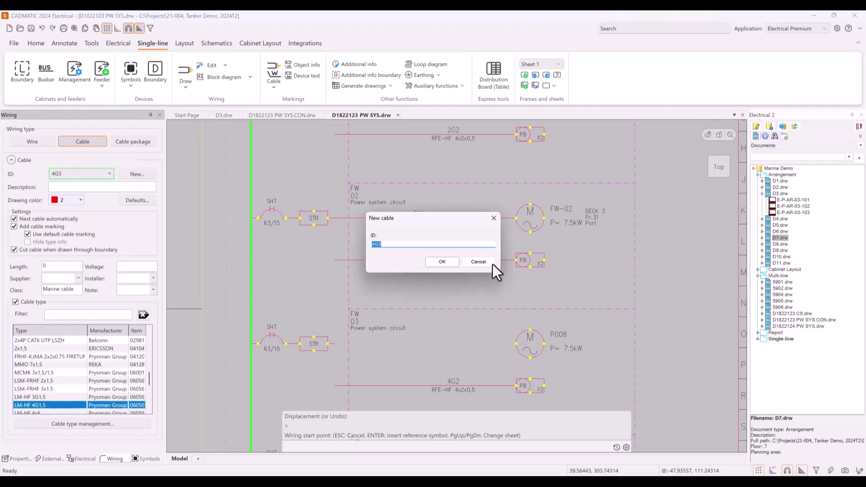
click(406, 245)
text(1)
click(437, 264)
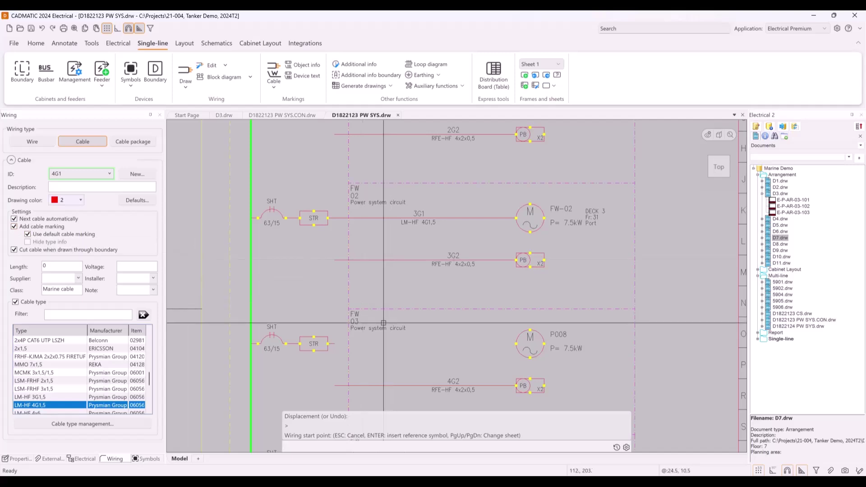
Draw cable 4G1 from the STR starter to motor P008, then save the drawing
click(334, 344)
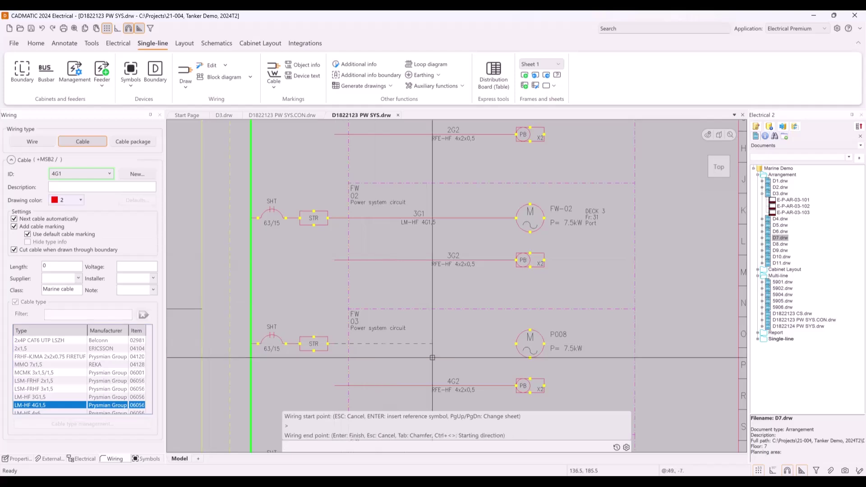
click(516, 343)
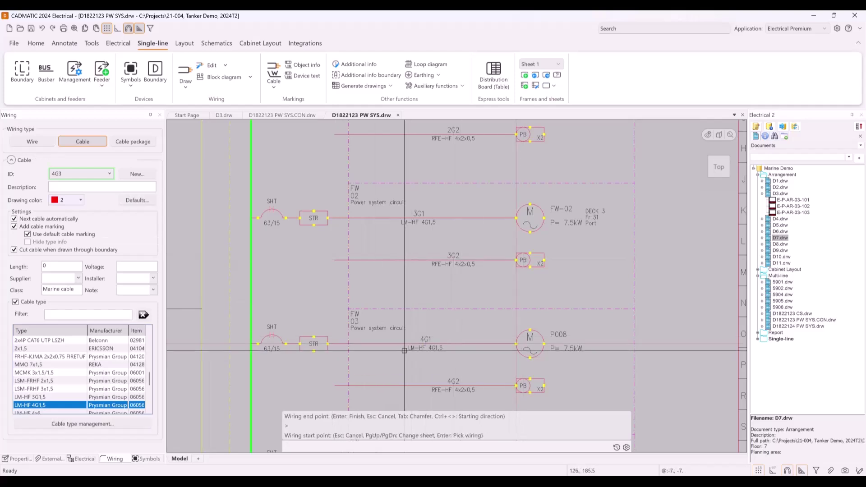
key(Escape)
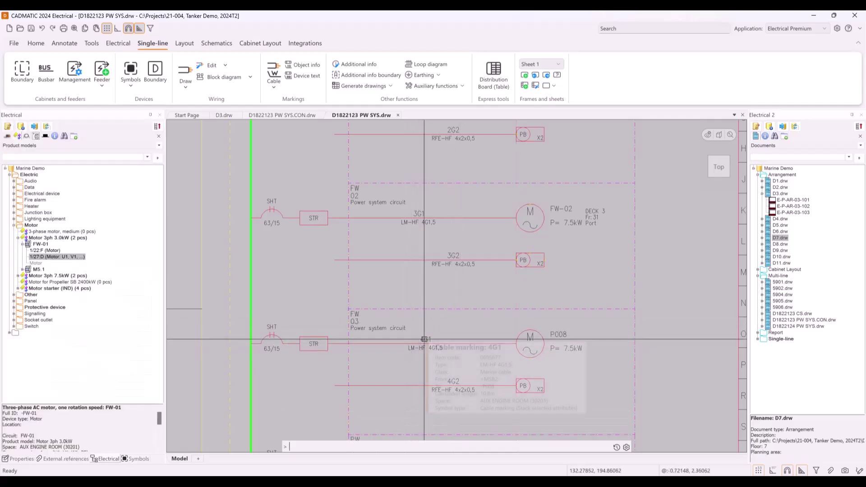
click(31, 28)
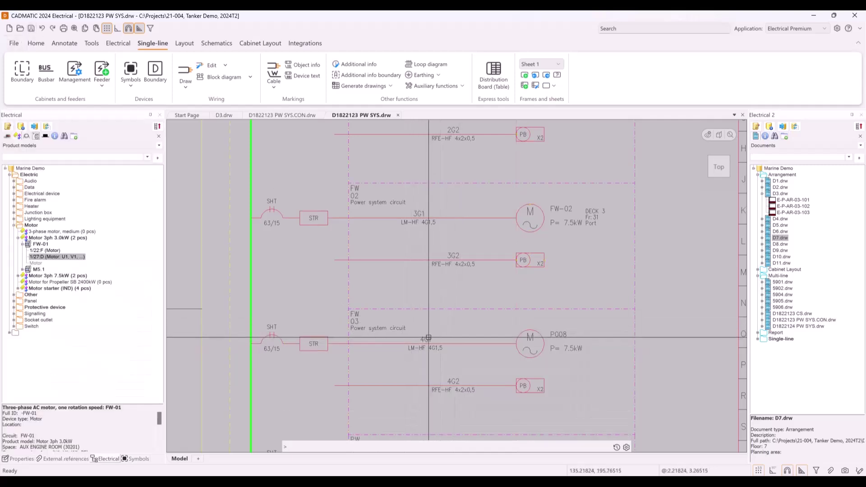
key(Return)
key(Return)
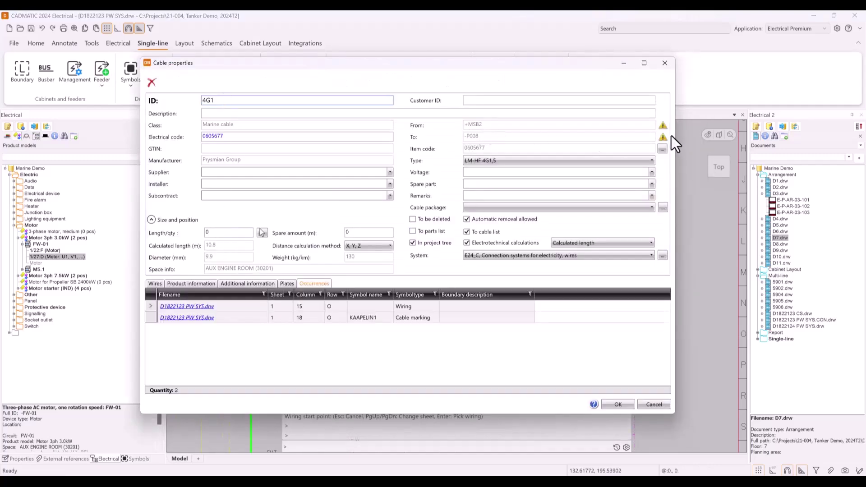
Open the P008 motor's (D3) Motor occurrence in D3.drw via Device occurrences
mouse_move(662, 136)
click(616, 405)
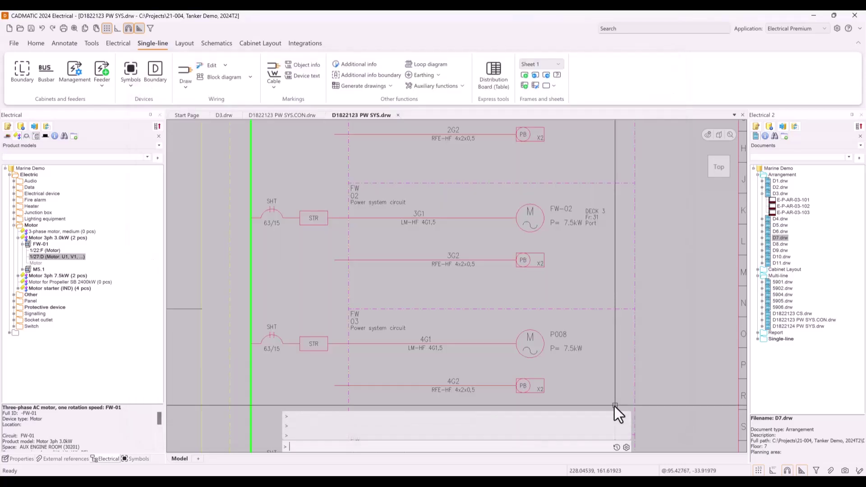
right_click(530, 337)
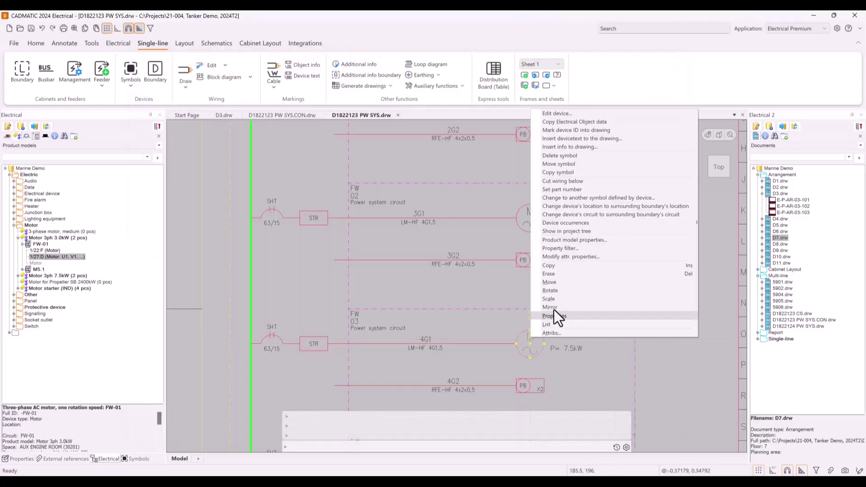
mouse_move(572, 223)
click(720, 224)
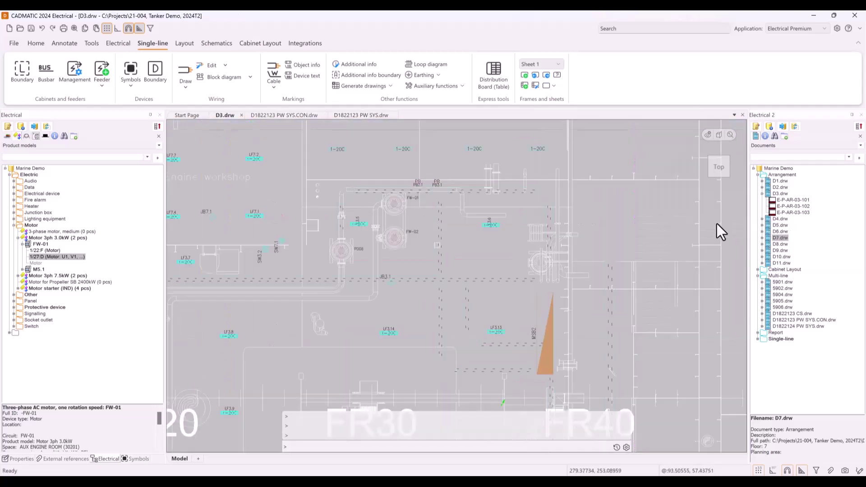
mouse_move(350, 274)
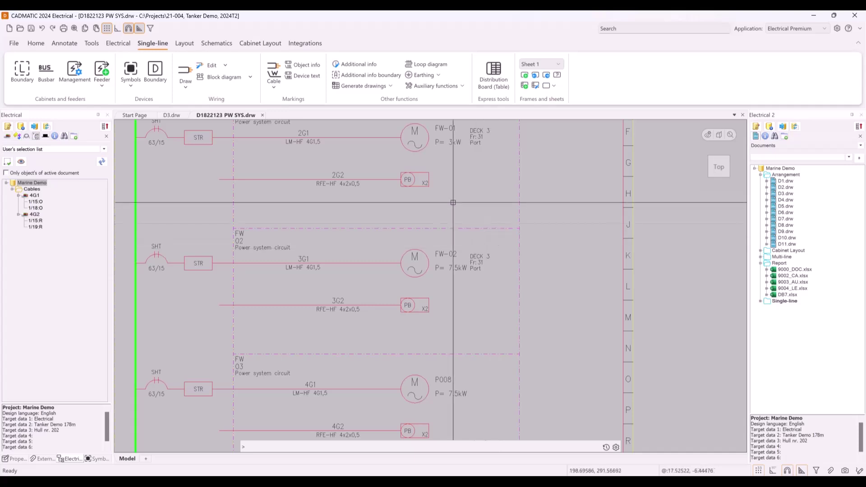
Insert object info for the 2G2 PB device with its Deck, Frame nr and Side attributes
click(424, 185)
right_click(424, 185)
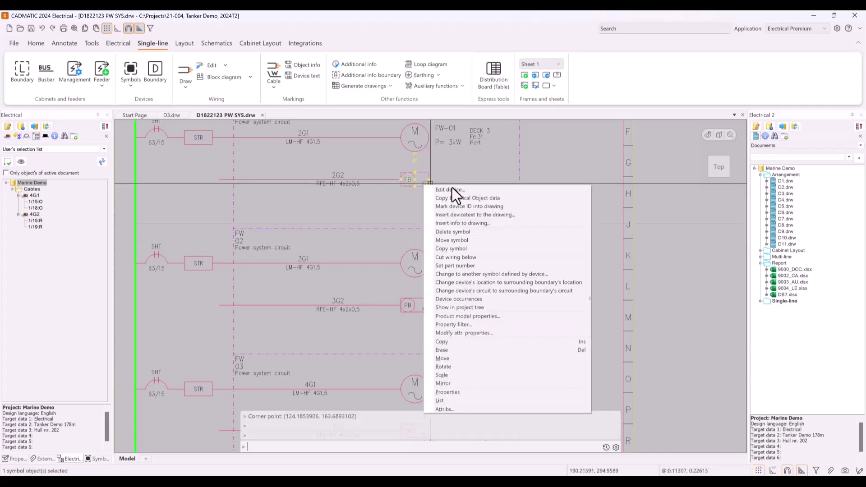
click(462, 221)
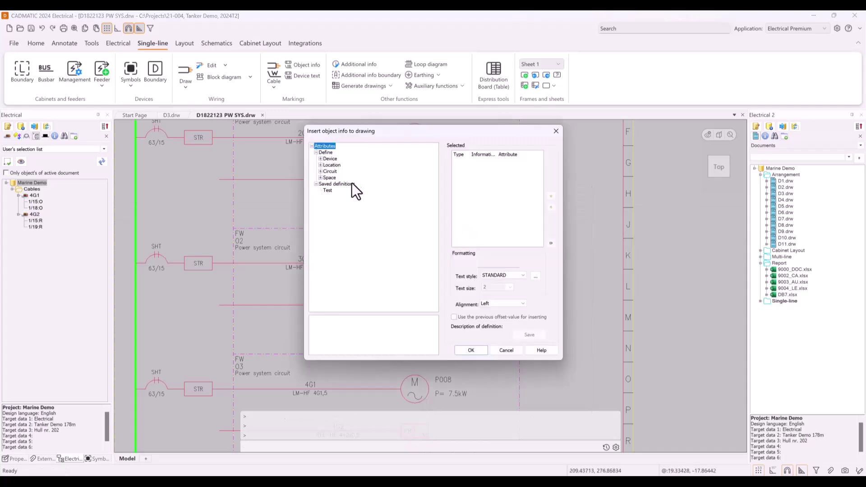
click(321, 159)
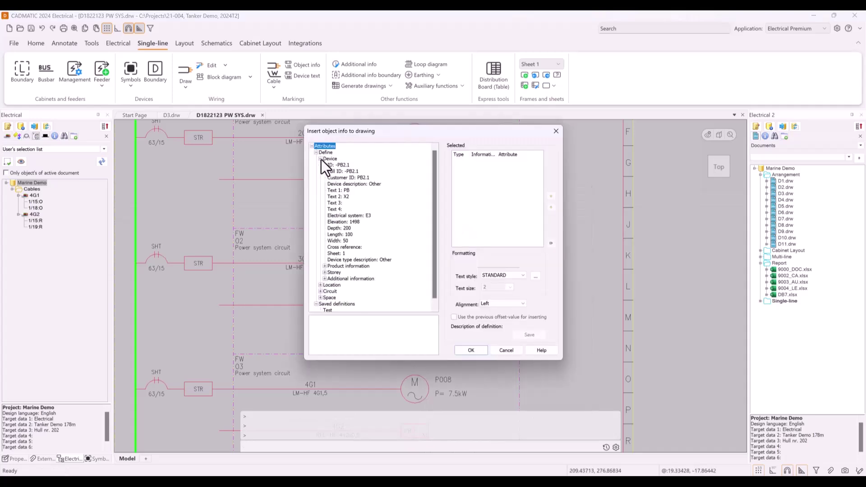
click(324, 279)
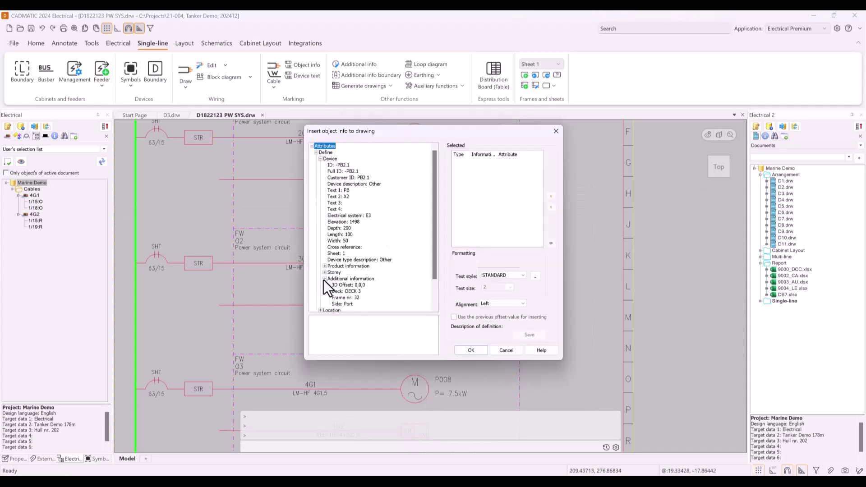
double_click(350, 291)
double_click(352, 298)
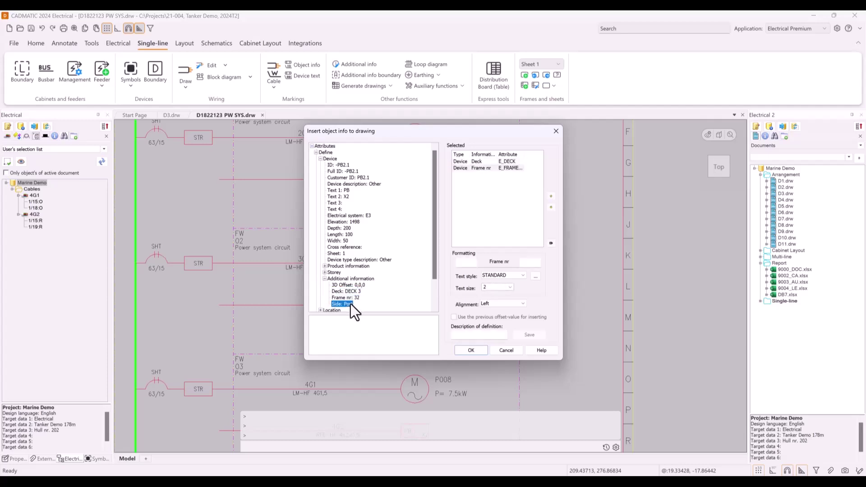
double_click(350, 304)
Prefix the Frame nr value with 'Fr:' and confirm the info text
click(489, 169)
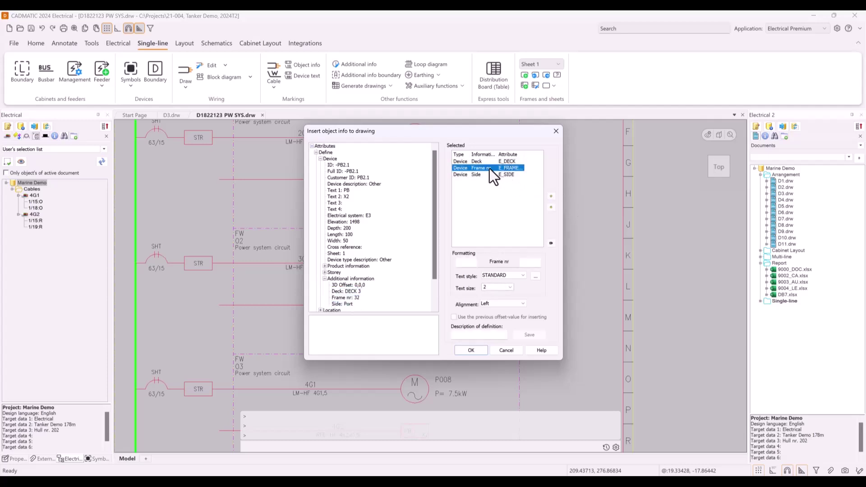
click(467, 262)
text(Fr:)
click(470, 350)
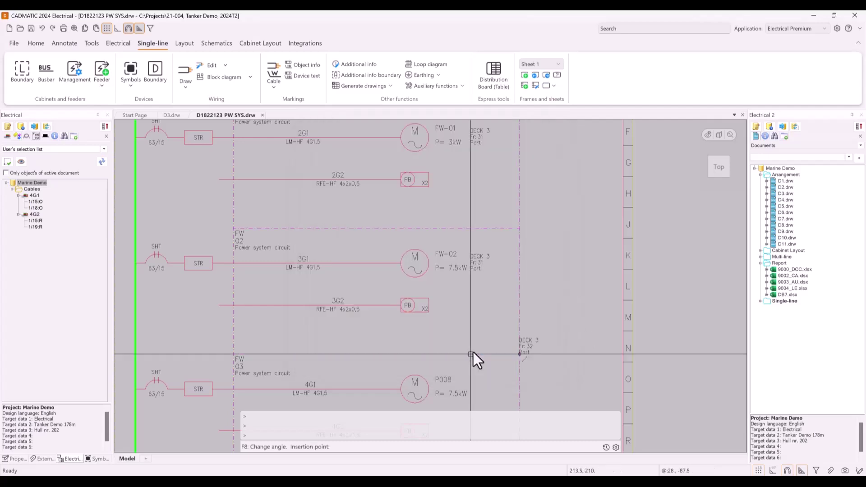
Place the 2G2 info text, then pick the 3G2 and 4G2 push buttons for info text
click(443, 185)
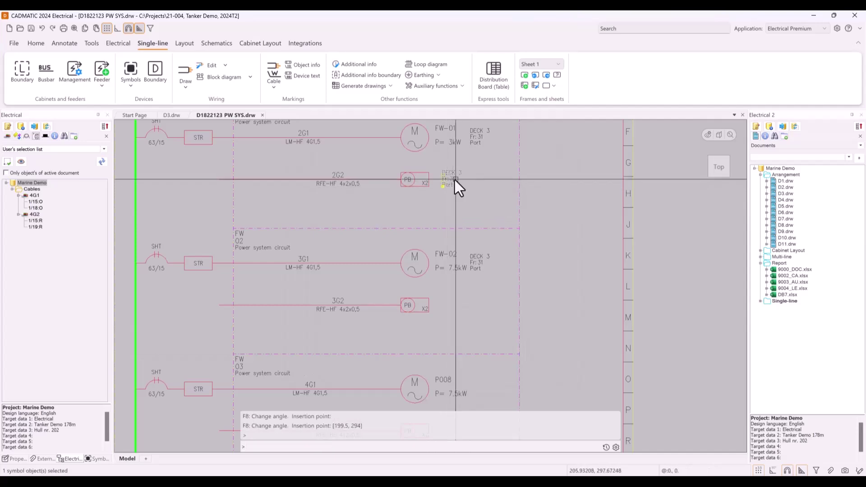
right_click(456, 179)
click(490, 214)
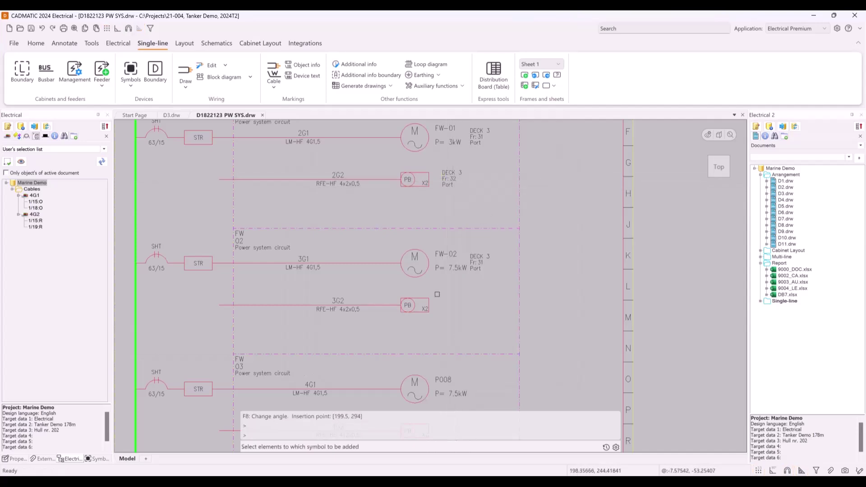
click(425, 308)
middle_drag(450, 291, 461, 224)
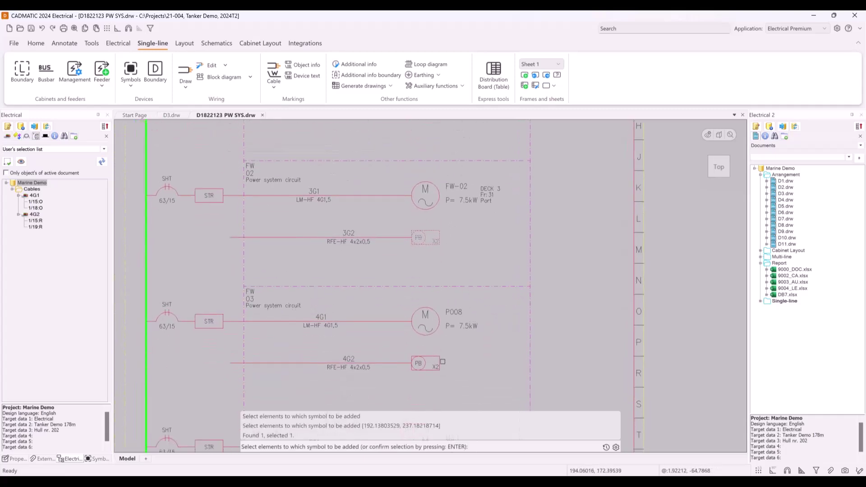
click(440, 359)
key(Return)
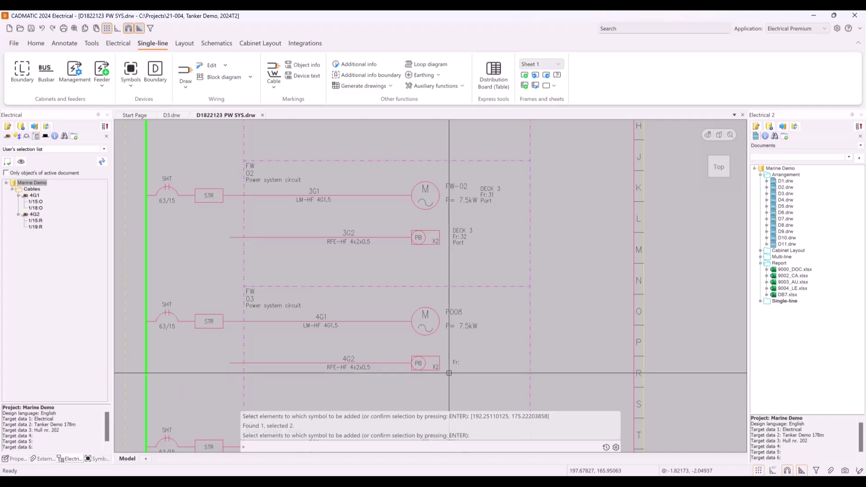
Locate the 4G2 push button PB4.1 in the project tree and switch to D3.drw
click(421, 369)
right_click(421, 369)
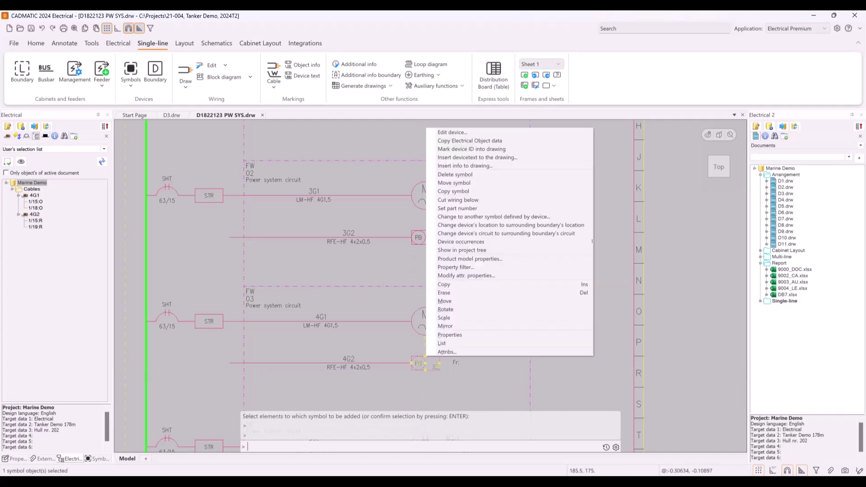
click(462, 250)
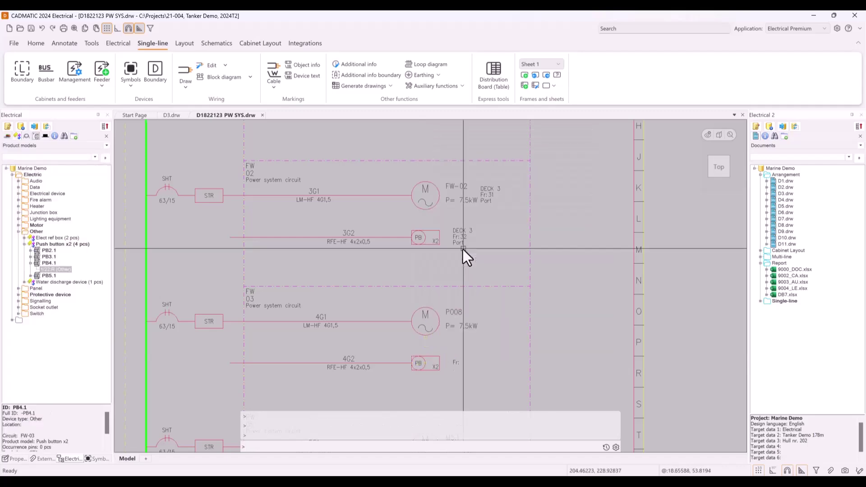
click(174, 115)
Insert a PB4.1 occurrence into the D3 plan at 180°
scroll(287, 247, up, 5)
scroll(287, 246, up, 2)
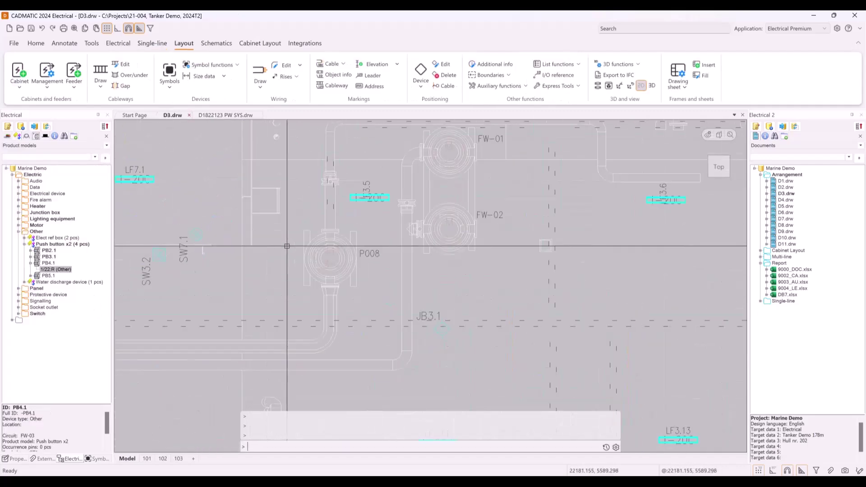
right_click(50, 264)
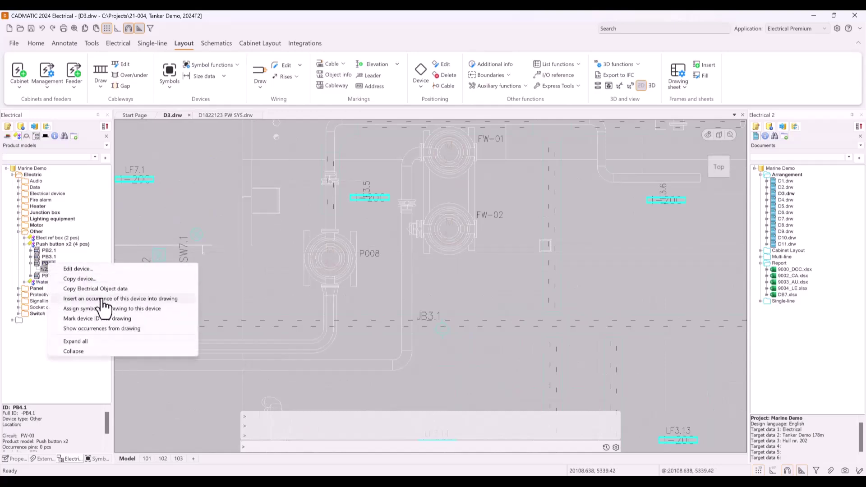
click(101, 299)
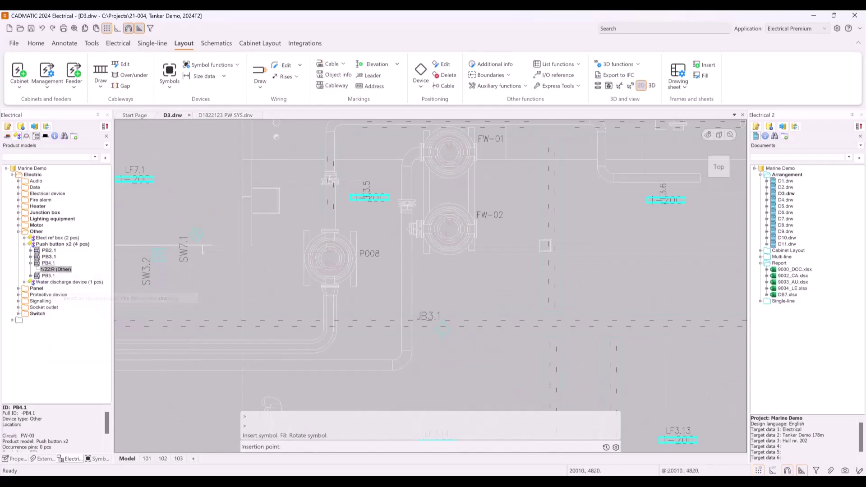
click(284, 234)
key(Return)
Move symbol PB3.1 to a new spot in the plan, then return to PW SYS
middle_drag(500, 230, 422, 312)
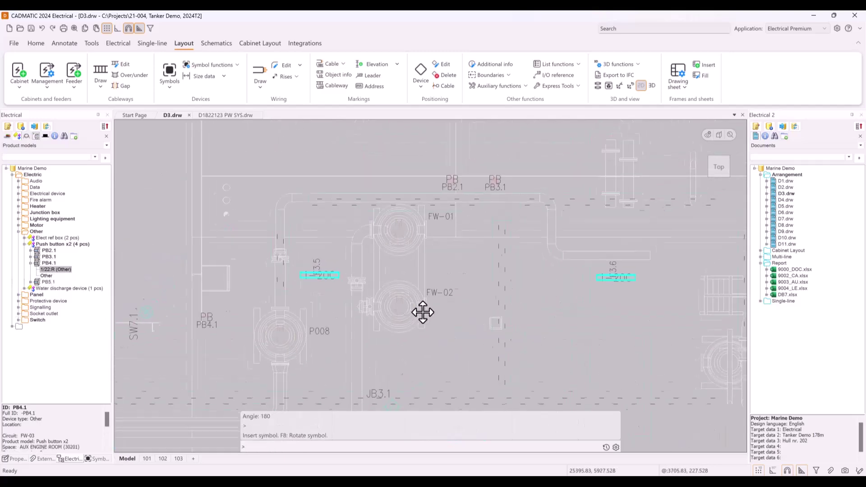
scroll(502, 160, up, 5)
right_click(502, 160)
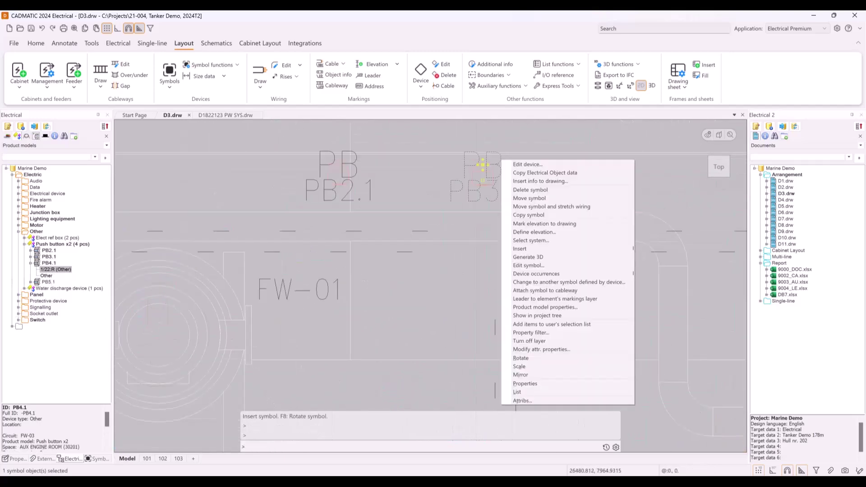
click(529, 198)
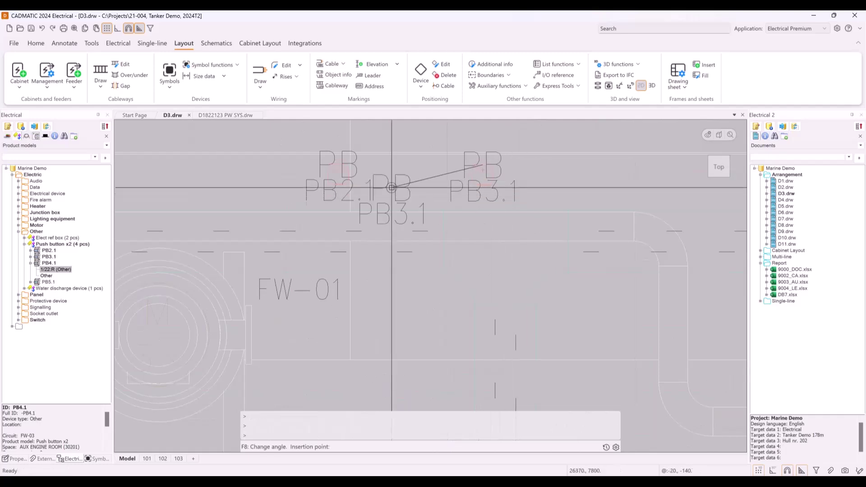
middle_drag(232, 177, 513, 197)
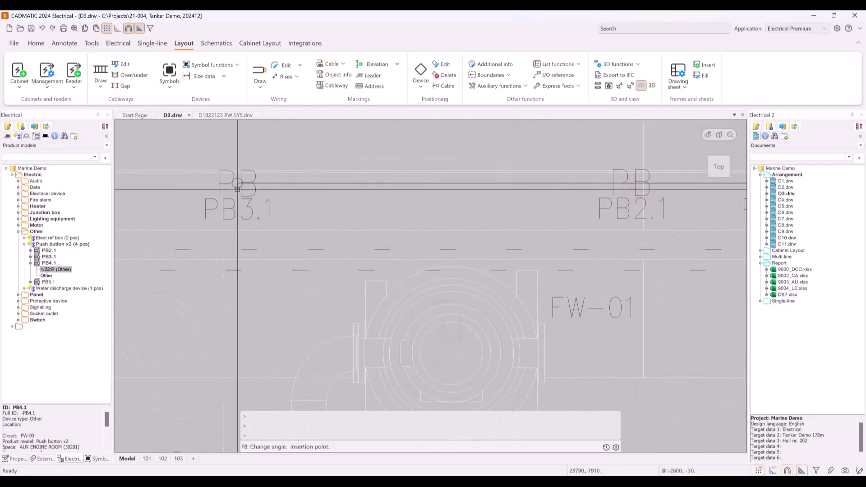
click(237, 181)
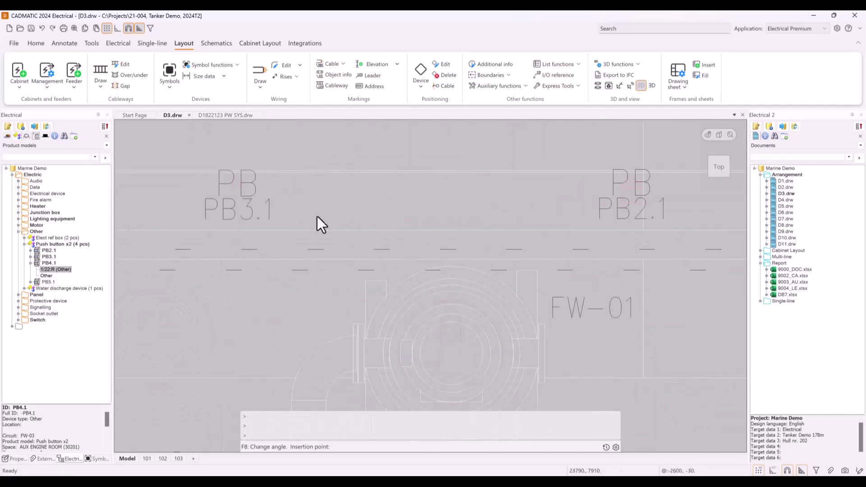
click(224, 114)
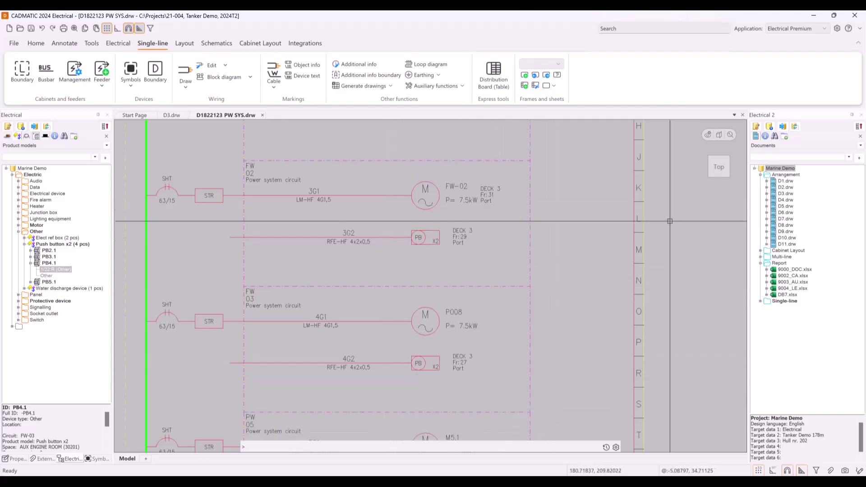
Open D8.drw and turn on the Space boundary layer via Show layer objects
right_click(784, 225)
click(785, 229)
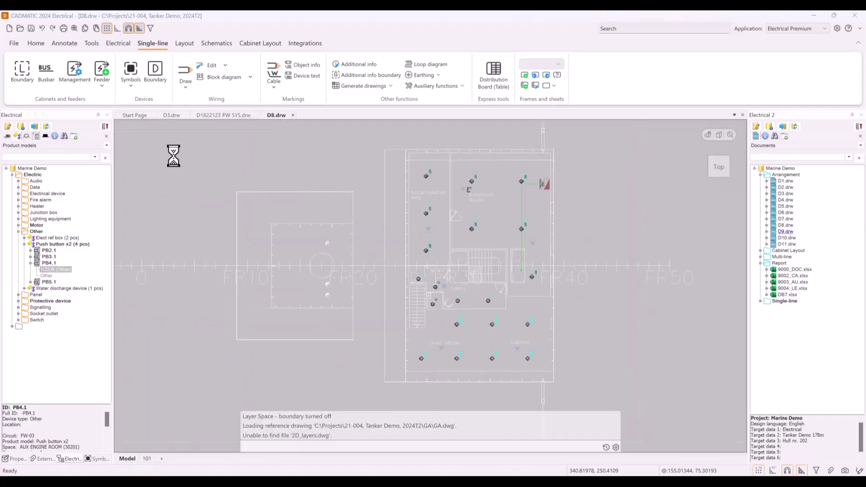
click(36, 43)
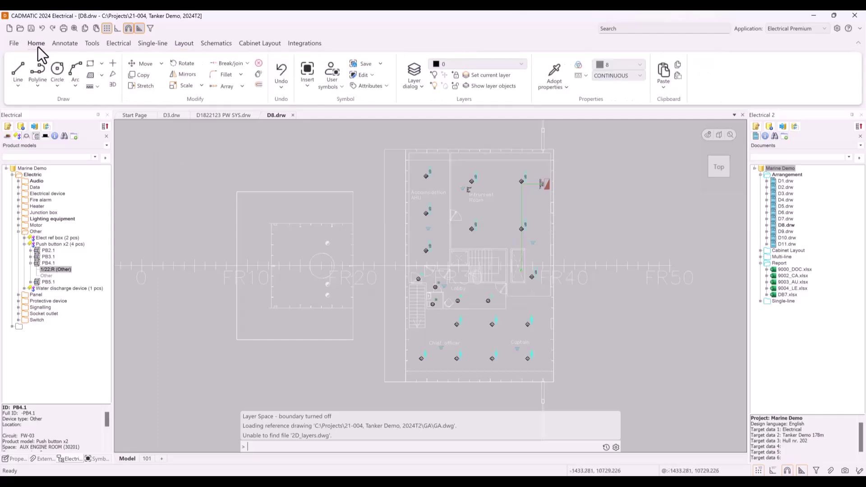
click(434, 85)
click(436, 174)
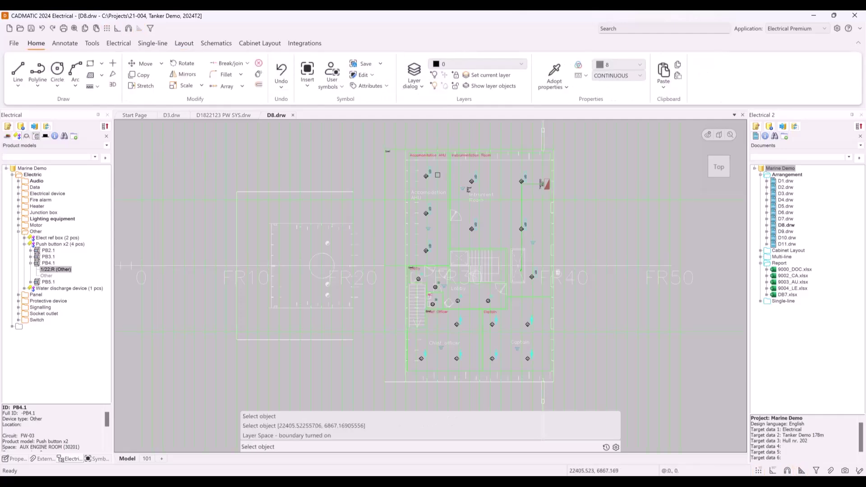
Pan and zoom to the loudspeakers around the Accomodation AHU room
scroll(428, 180, down, 3)
mouse_move(413, 185)
middle_down()
mouse_move(387, 258)
mouse_move(429, 259)
middle_up()
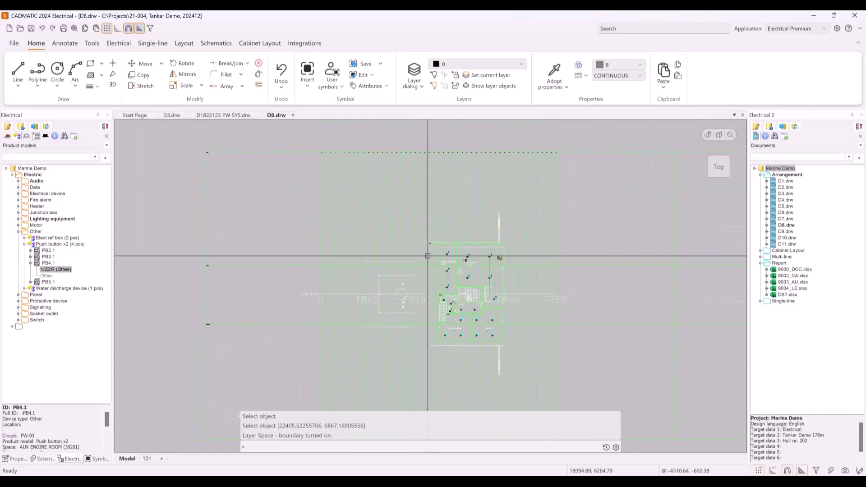
scroll(429, 250, up, 5)
middle_drag(504, 303, 472, 257)
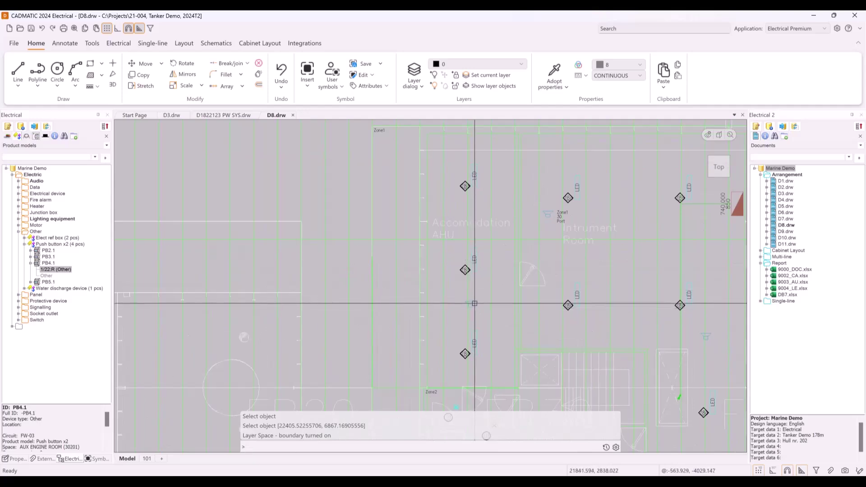
mouse_move(475, 304)
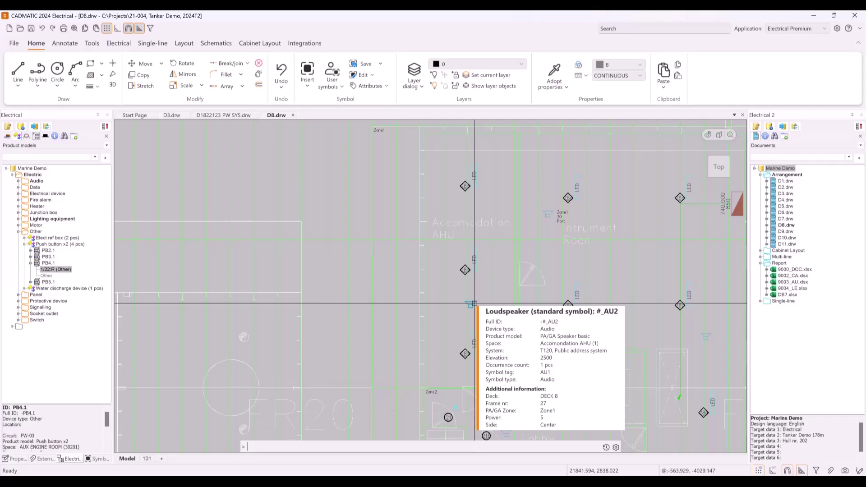
Start a new Service area info boundary in D8.drw with the info value 'Loud area'
click(185, 45)
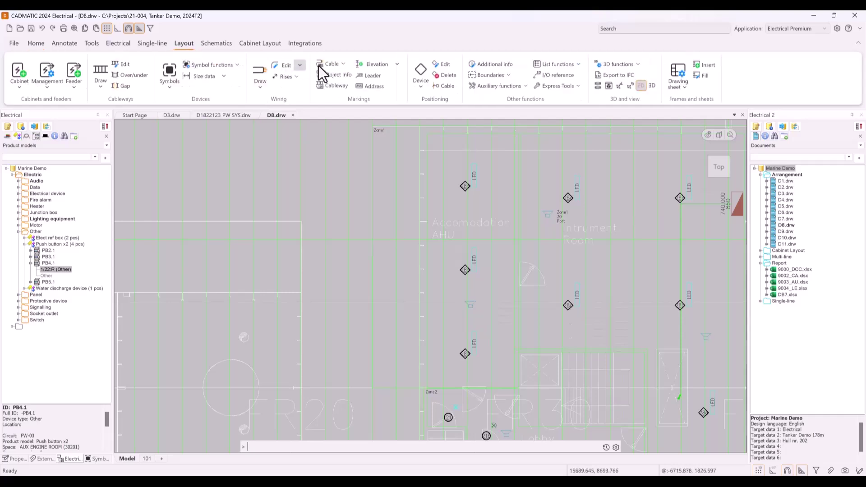
click(484, 76)
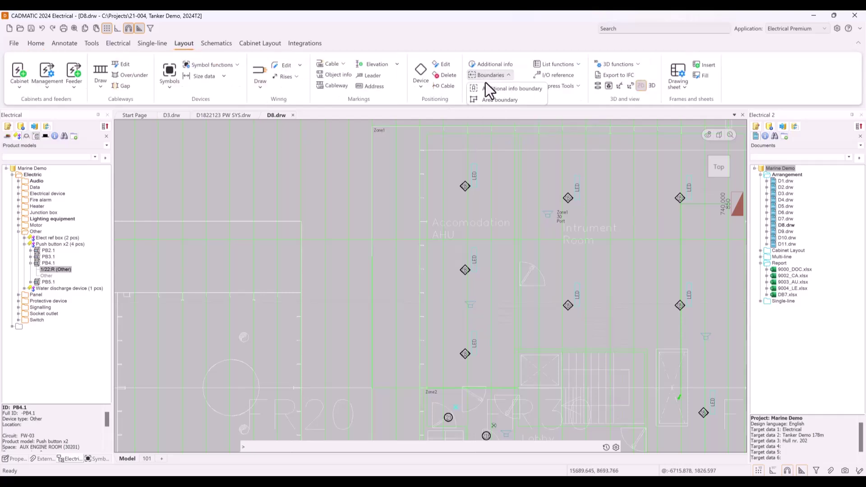
click(486, 89)
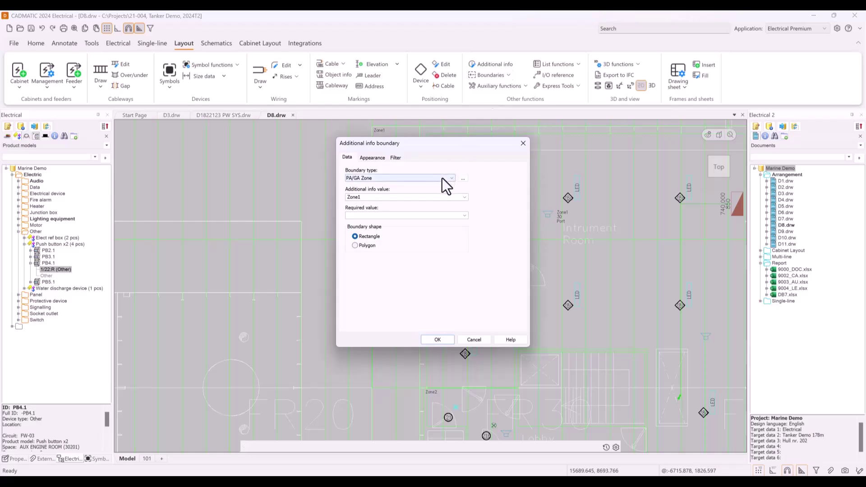
click(442, 178)
click(377, 218)
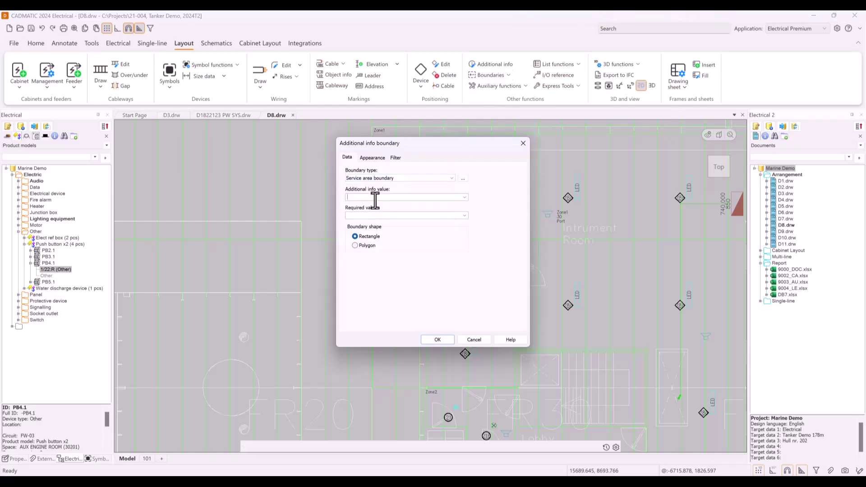
click(375, 197)
text(Loud area)
Add a System = T120 filter and draw the boundary rectangle from 20250,8550 to 23200,0
click(397, 157)
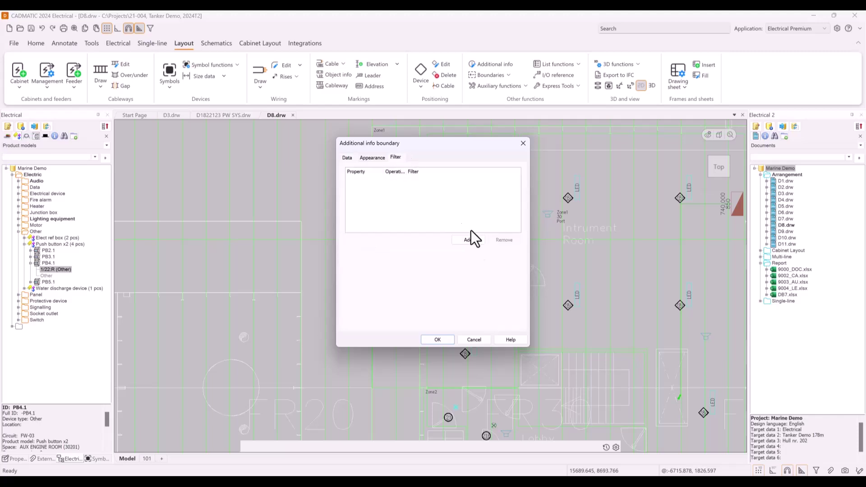
click(468, 240)
click(423, 180)
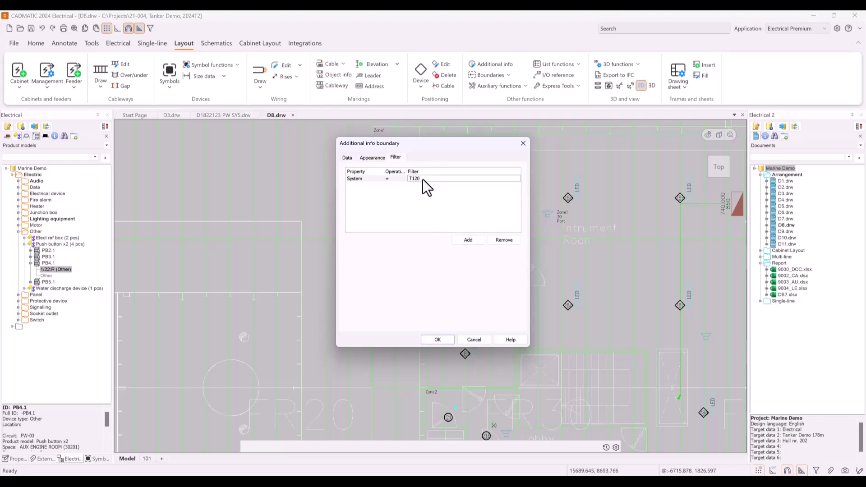
click(439, 338)
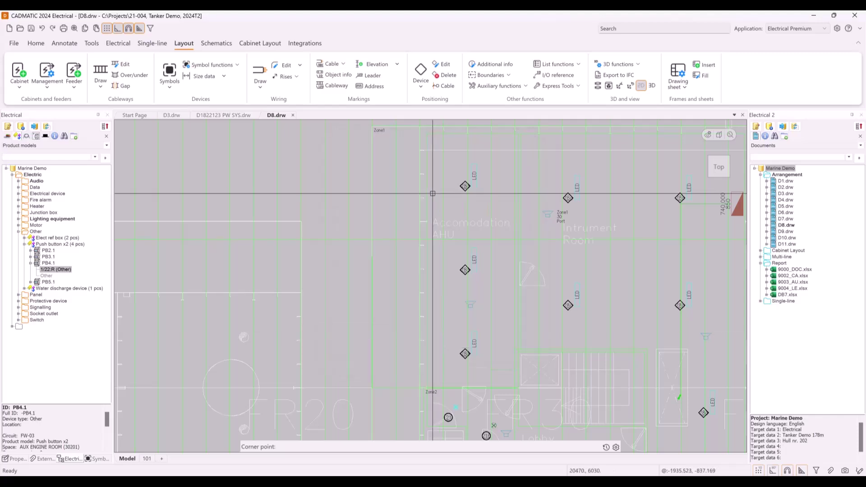
click(427, 133)
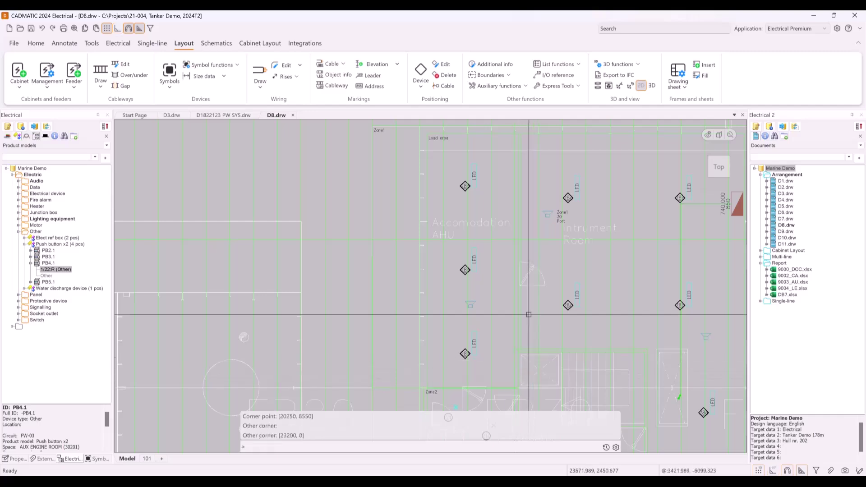
click(527, 273)
Turn off the Space boundary layer by picking a green space outline, then open the project's actions
click(42, 45)
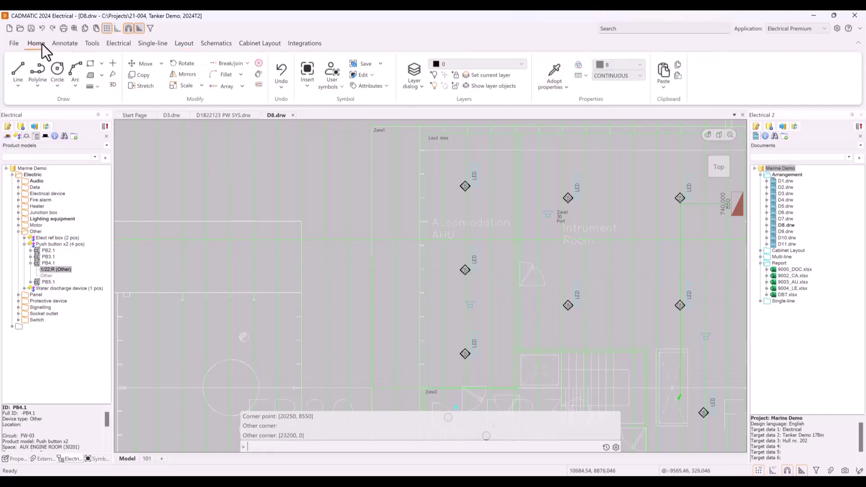
click(434, 74)
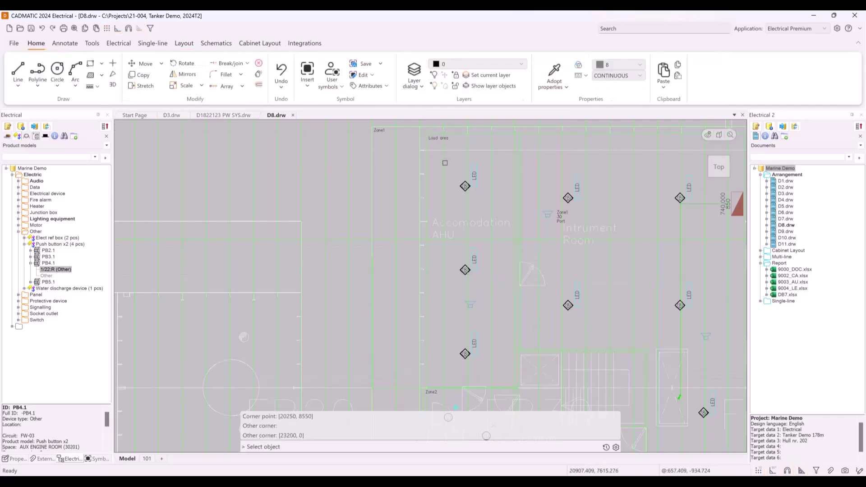
click(442, 172)
key(Escape)
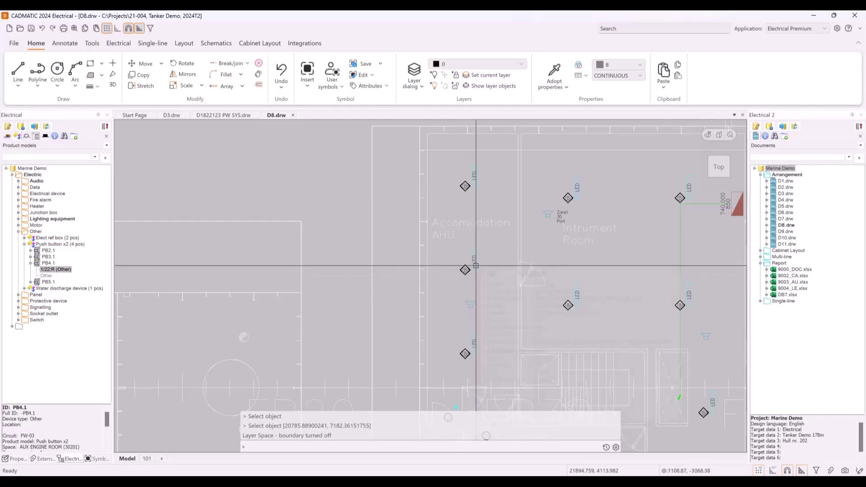
mouse_move(476, 265)
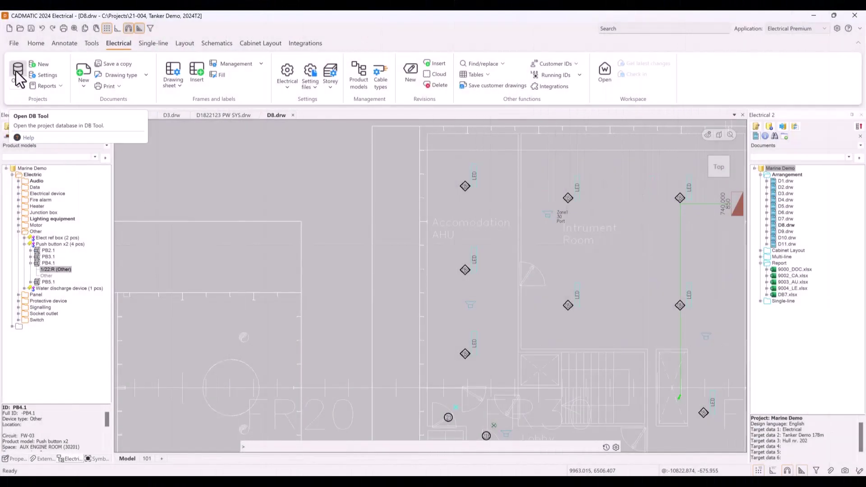
right_click(777, 176)
Open the project database in DB Tool and expand the Layout drawings in Documents
click(773, 180)
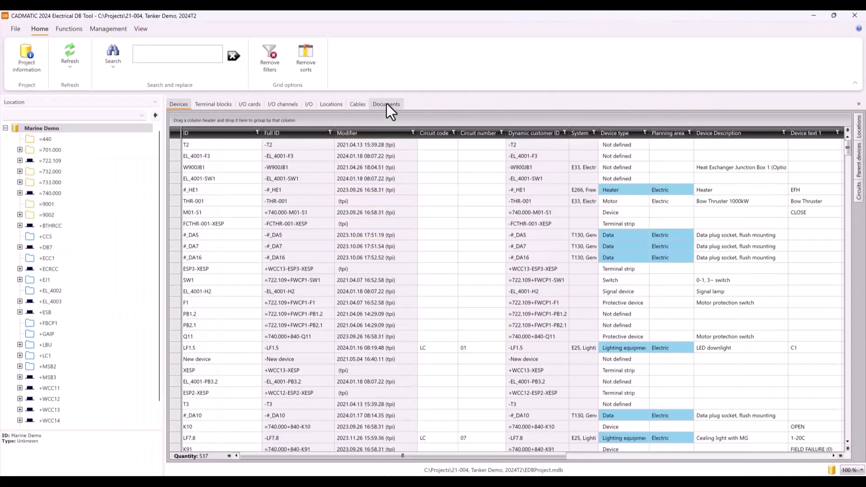
click(386, 104)
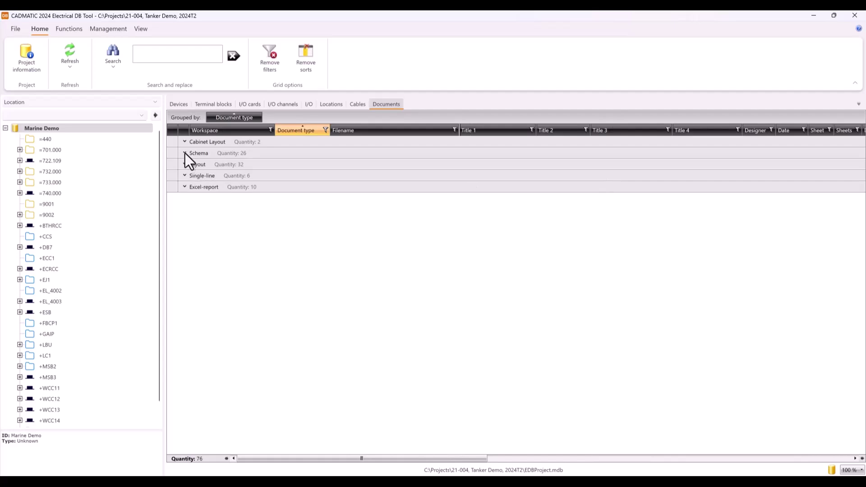
scroll(185, 190, down, 1)
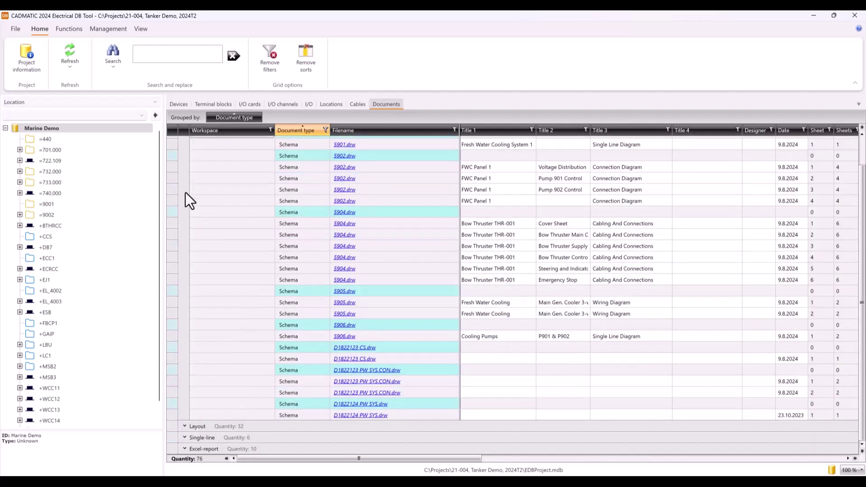
click(185, 426)
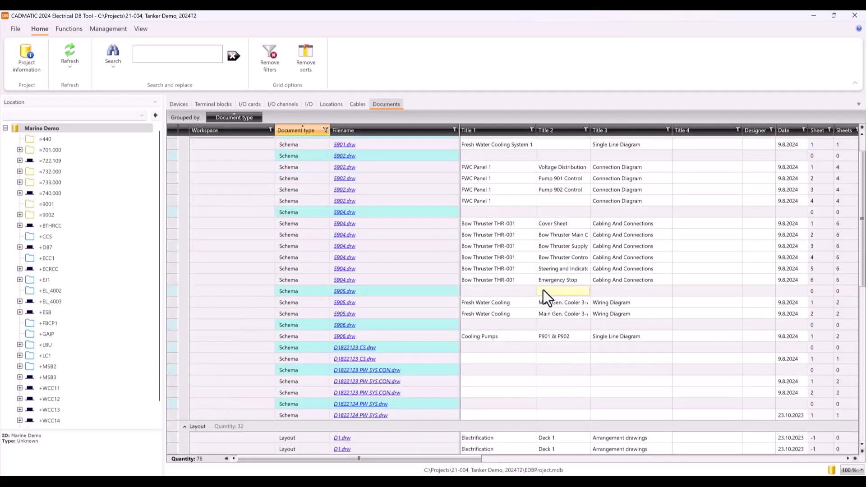
scroll(543, 289, down, 5)
scroll(543, 290, down, 6)
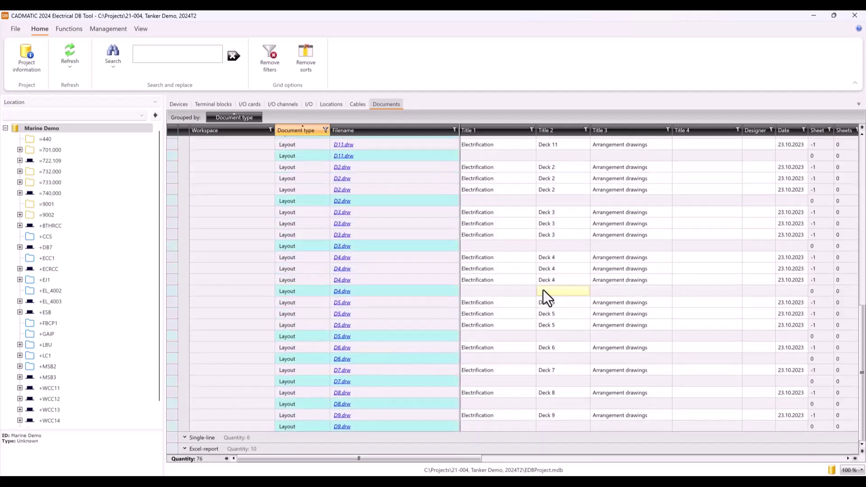
scroll(543, 290, up, 12)
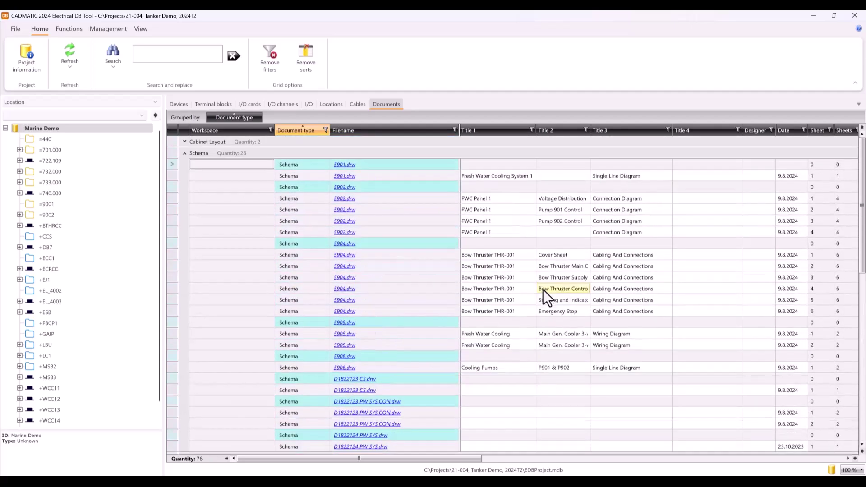
scroll(788, 234, down, 10)
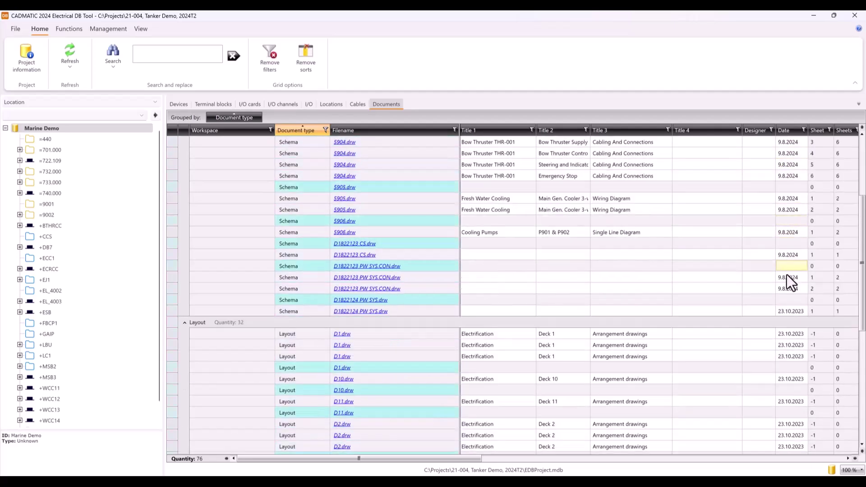
scroll(786, 316, down, 2)
Change all Layout drawing dates from 23.10.2023 to 9.8.2024, then show the Devices list
shift+click(785, 415)
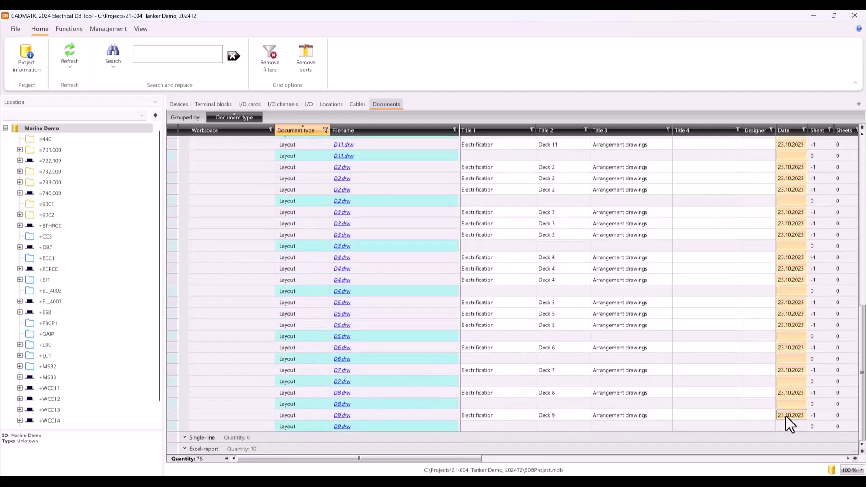
right_click(786, 416)
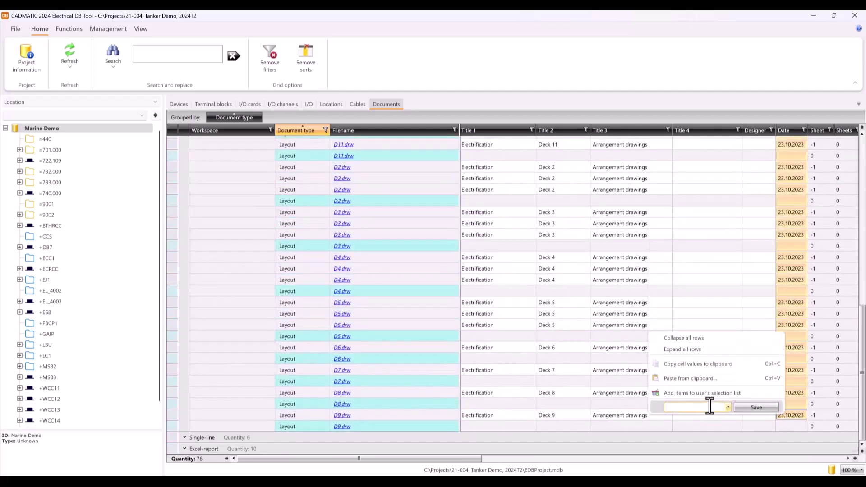
text(9.8.2024)
click(756, 407)
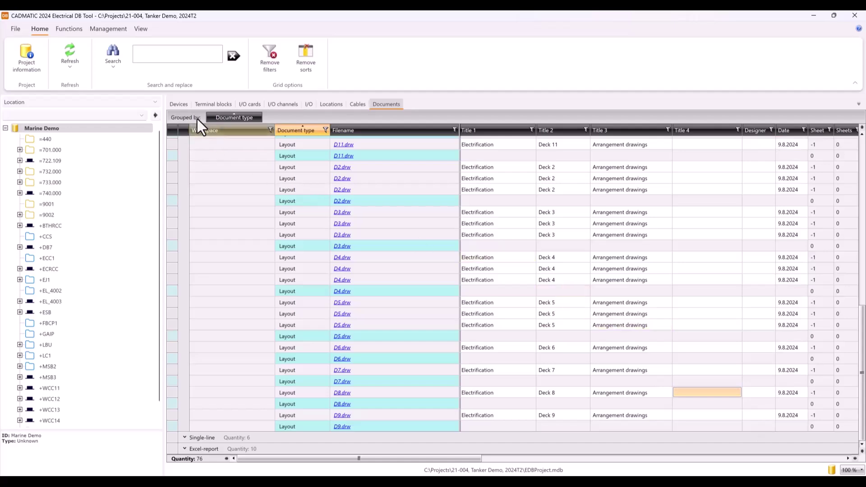
click(182, 105)
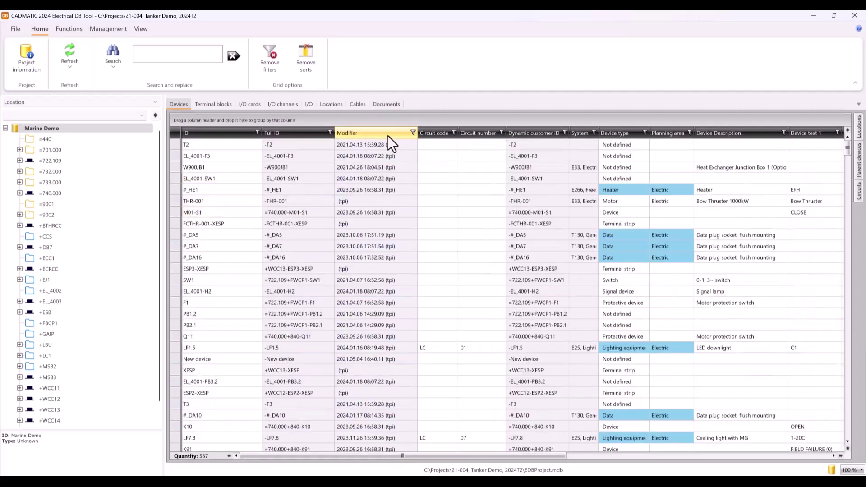
Filter the Devices list to Modifier greater than 09/08/2024, leaving PB4.1 and #_AU2
click(413, 132)
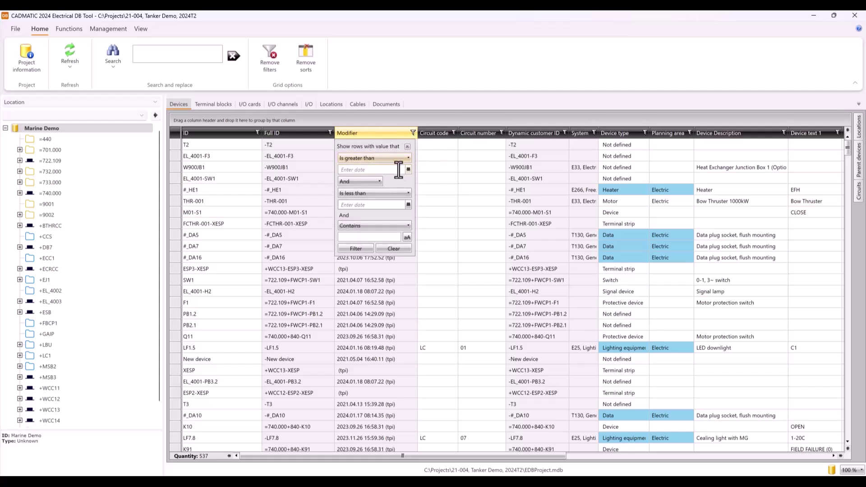
click(408, 170)
click(300, 213)
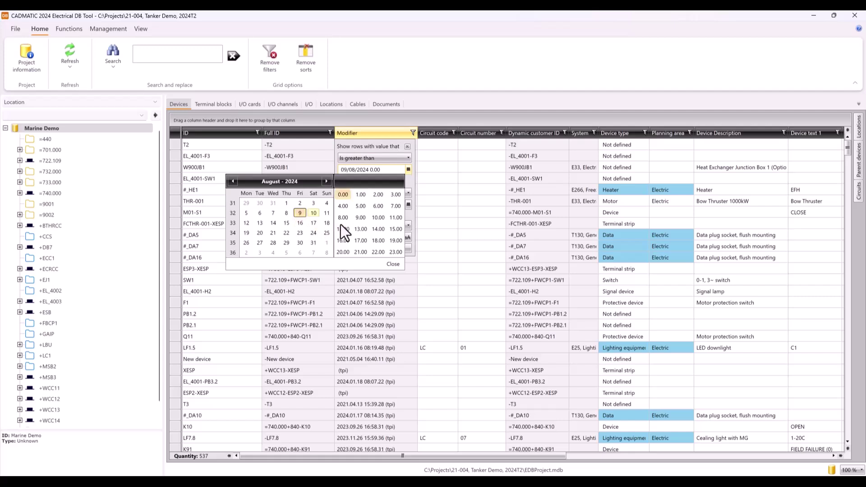
click(390, 267)
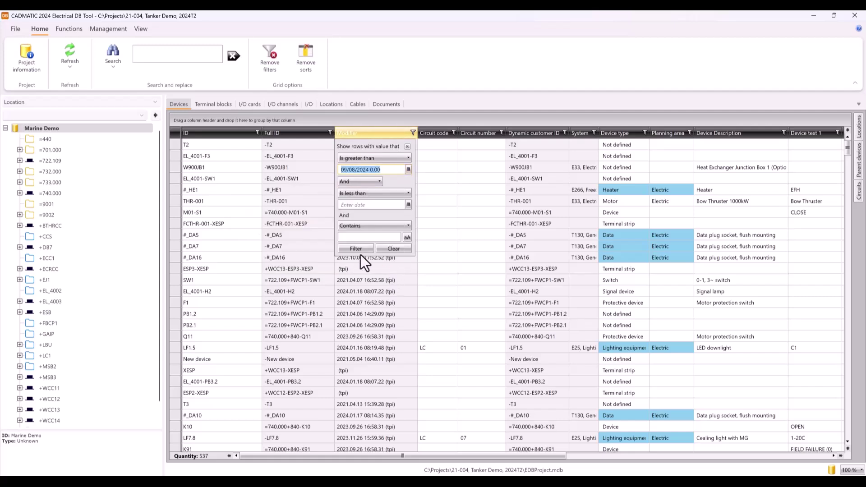
click(358, 251)
click(480, 294)
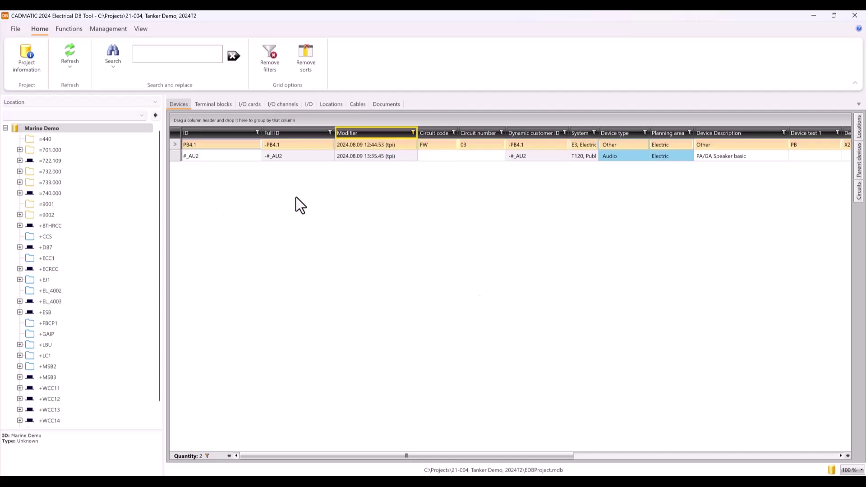
Add PB4.1 and #_AU2 to the user's selection list
click(175, 132)
right_click(175, 143)
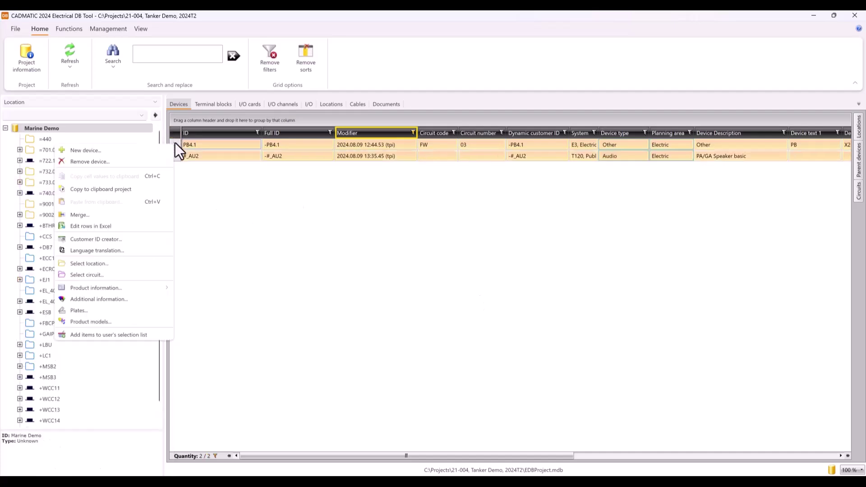
click(132, 335)
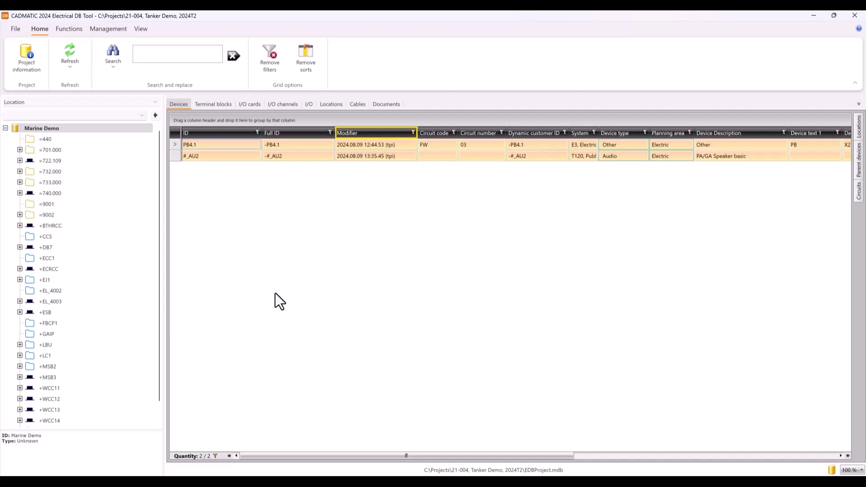
Filter the Cables list to Creator greater than 07/08/2024, leaving 4G1 and 4G2
click(360, 104)
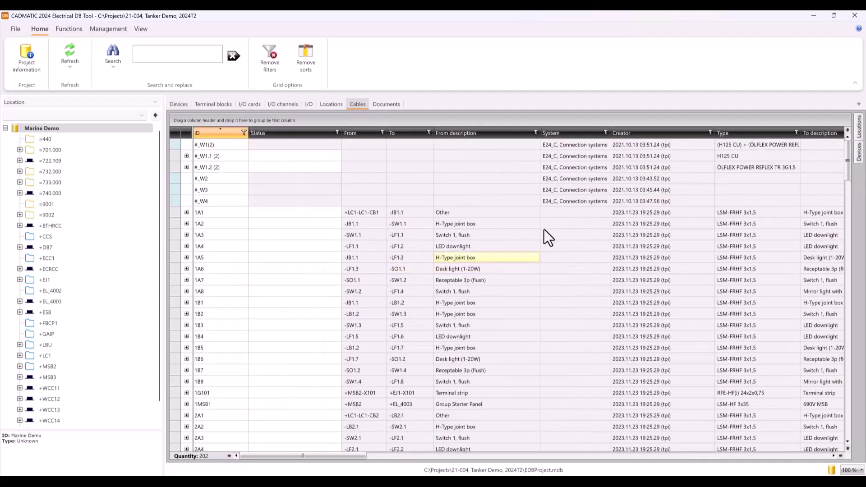
click(710, 133)
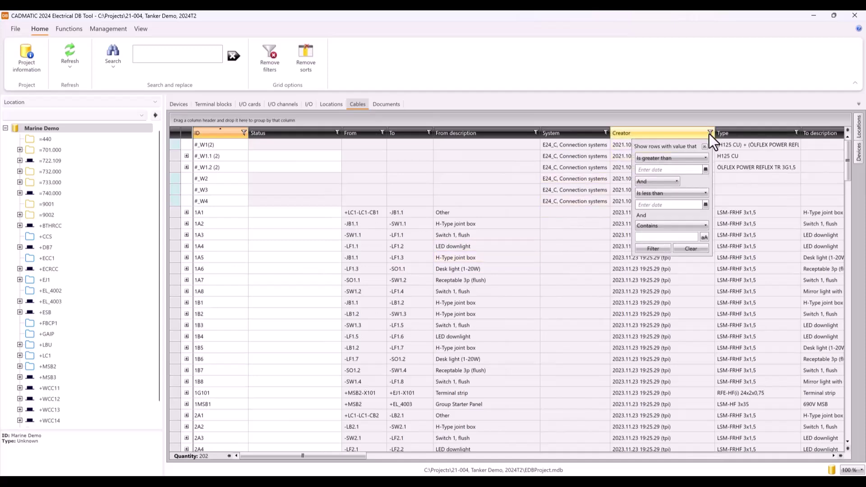
click(706, 170)
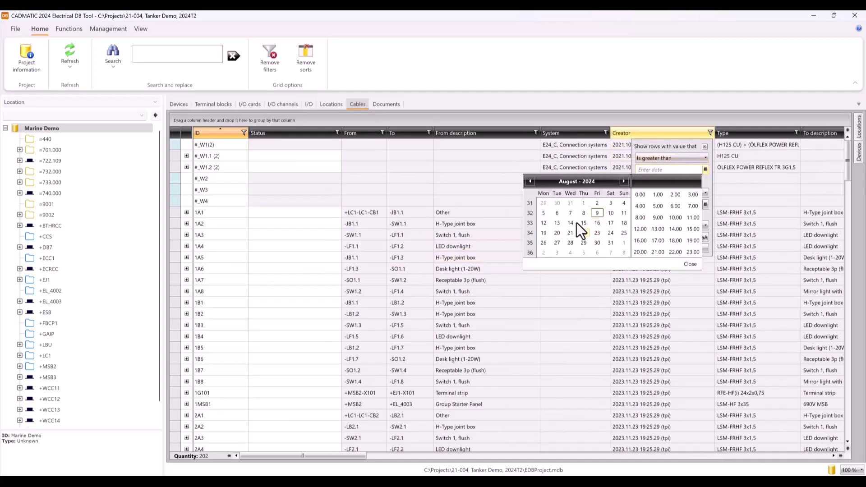
click(570, 213)
click(688, 265)
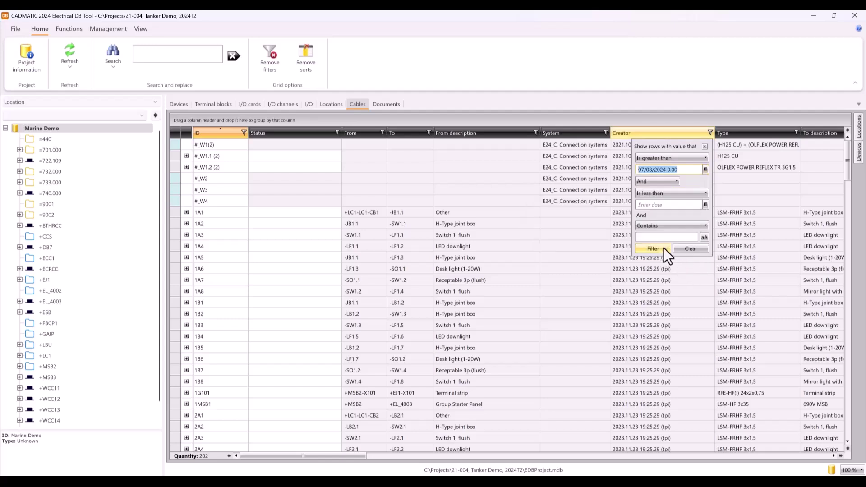
click(664, 248)
click(575, 337)
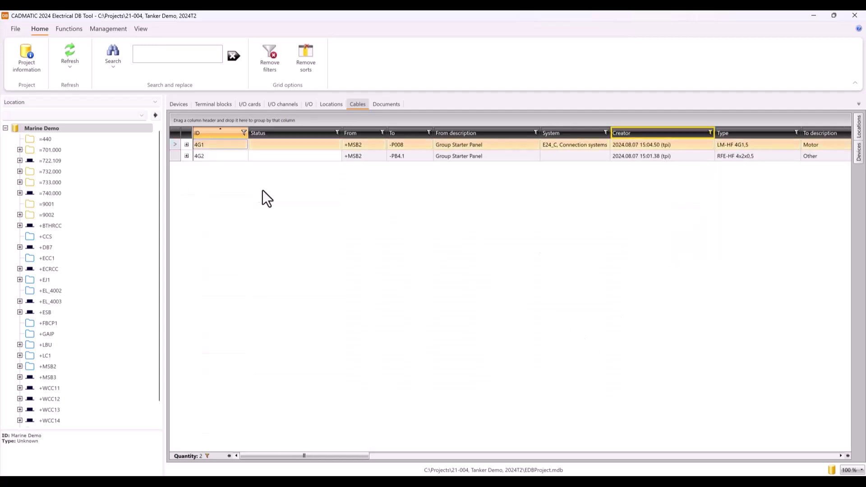
Add cables 4G1 and 4G2 to the user's selection list
click(175, 129)
right_click(172, 153)
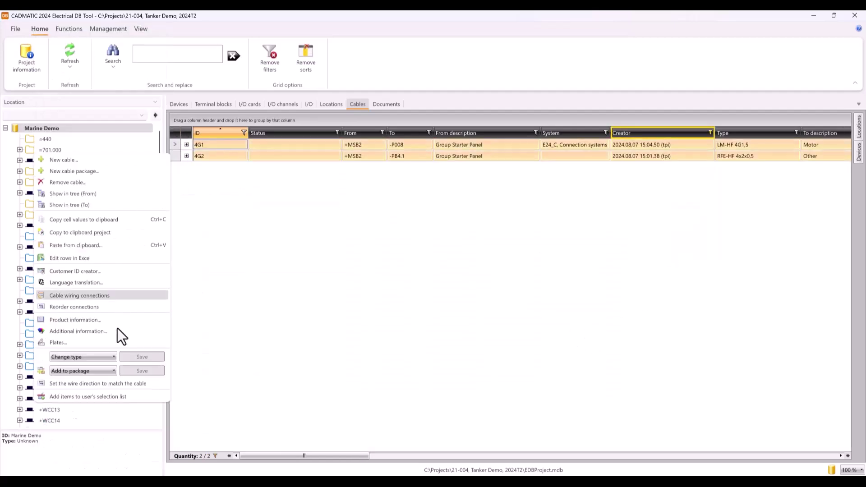
click(110, 398)
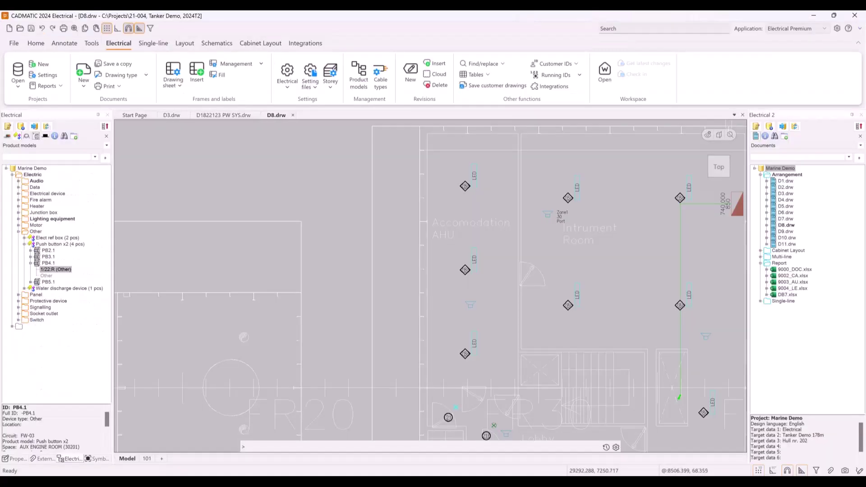
Refresh the user's selection list and expand Devices down to the Push button x2 group
click(64, 136)
click(101, 161)
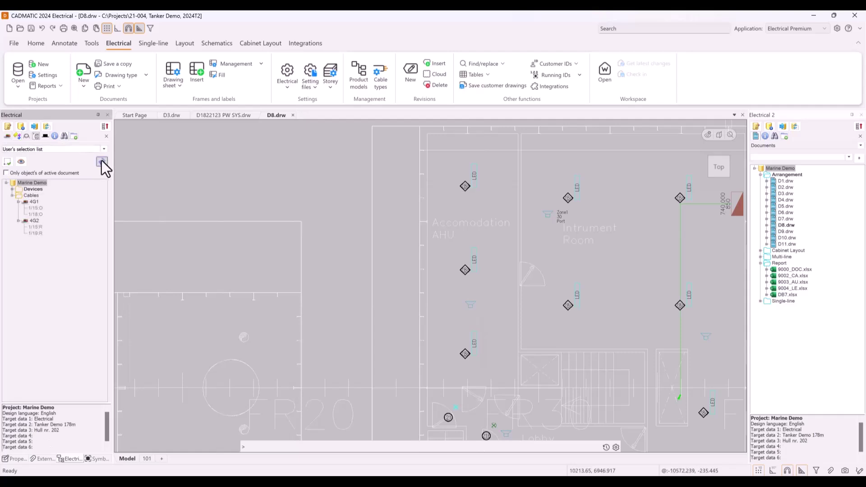
click(13, 189)
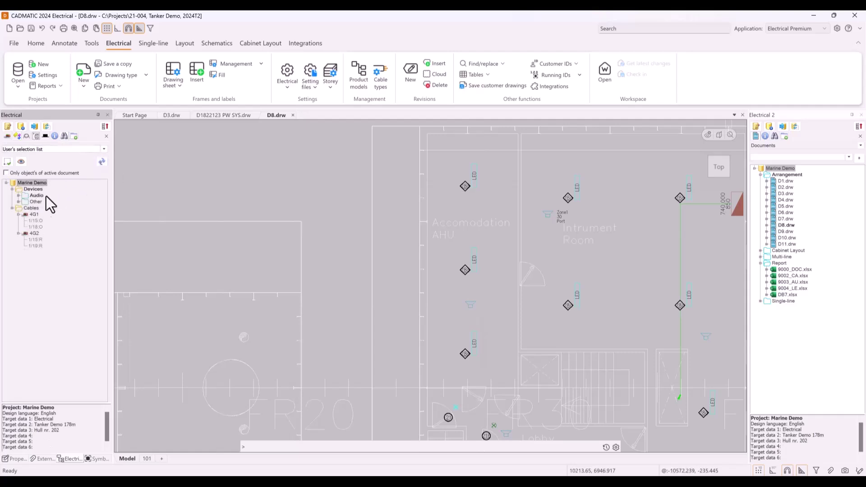
click(18, 208)
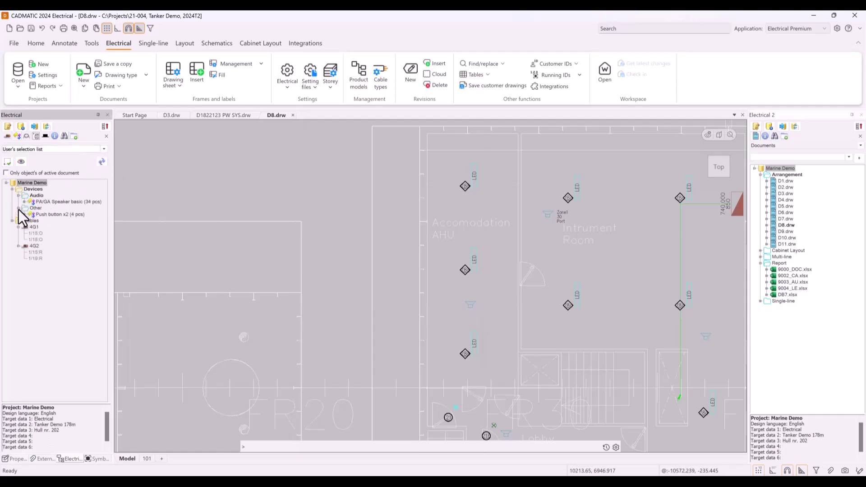
click(24, 201)
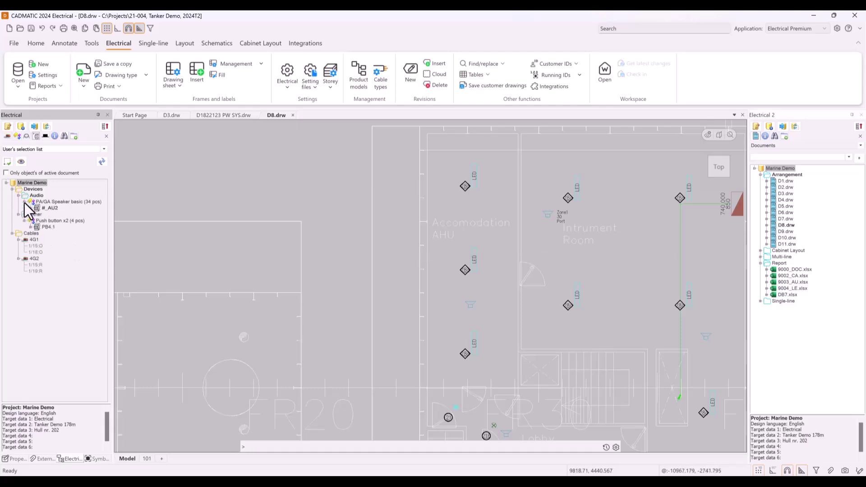
click(24, 221)
Locate cable 4G1 in D1822123 PW SYS.drw, then return to DB Tool
double_click(39, 247)
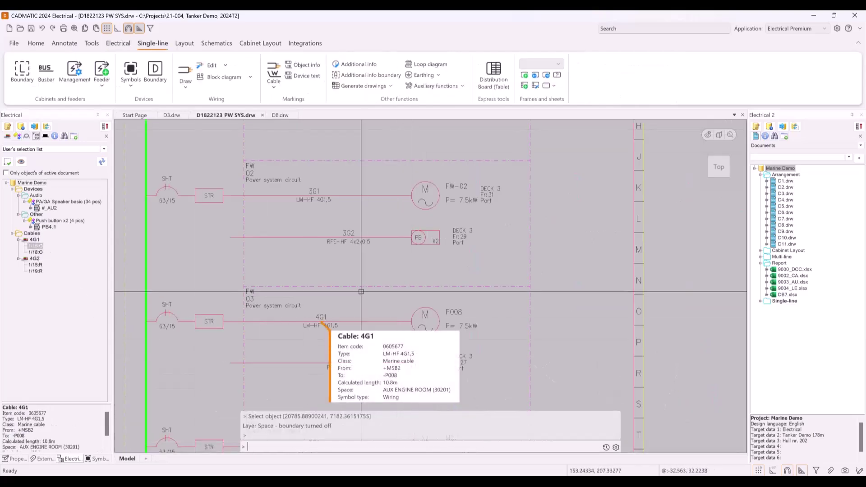
key(Escape)
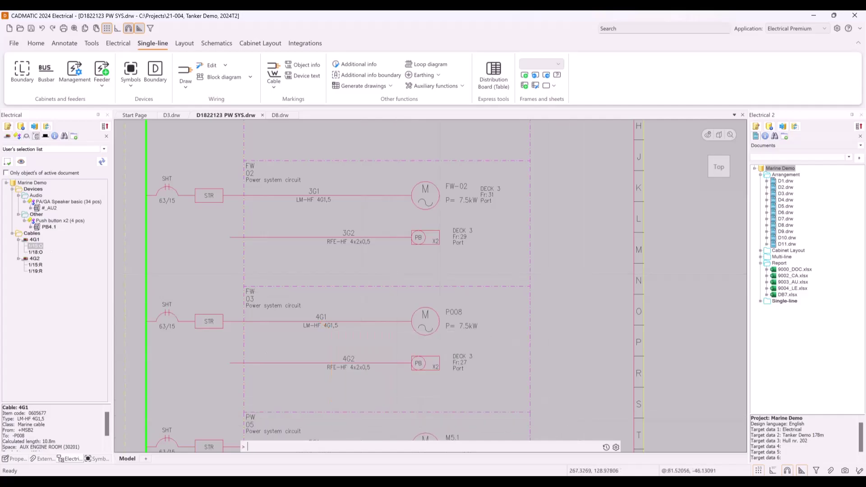
key(alt+Tab)
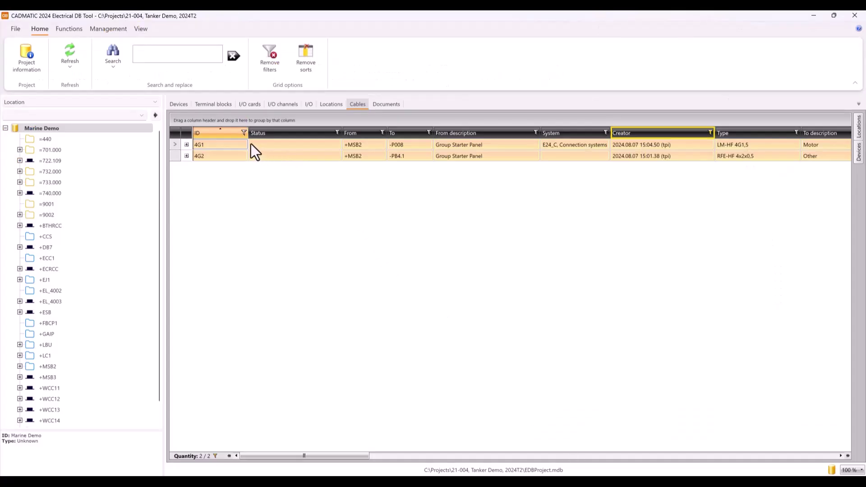
Clear all Devices list filters and filter Device type to Motor
click(180, 104)
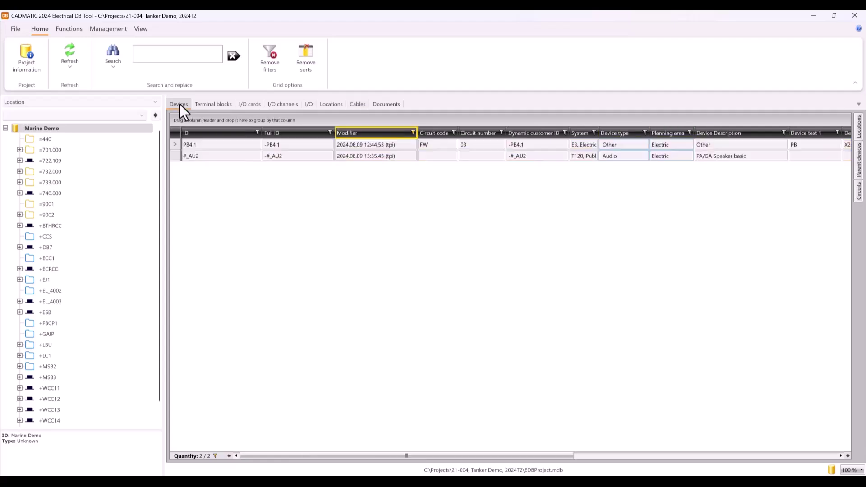
click(272, 52)
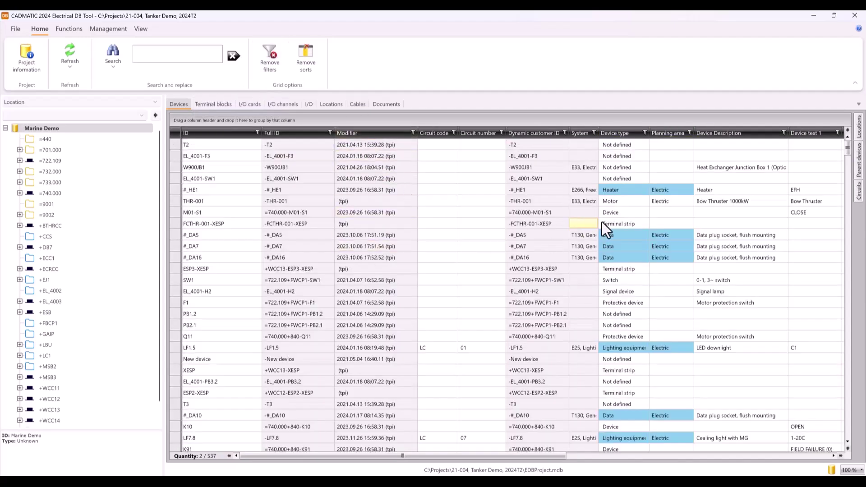
click(645, 132)
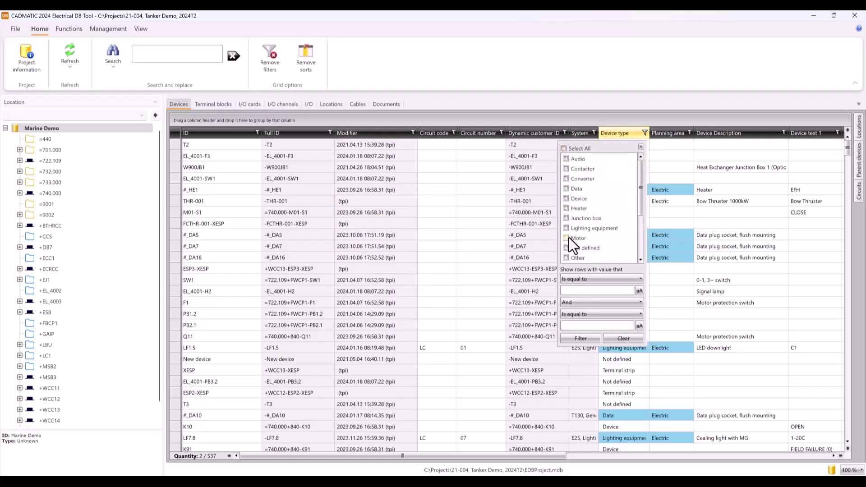
click(567, 238)
click(641, 147)
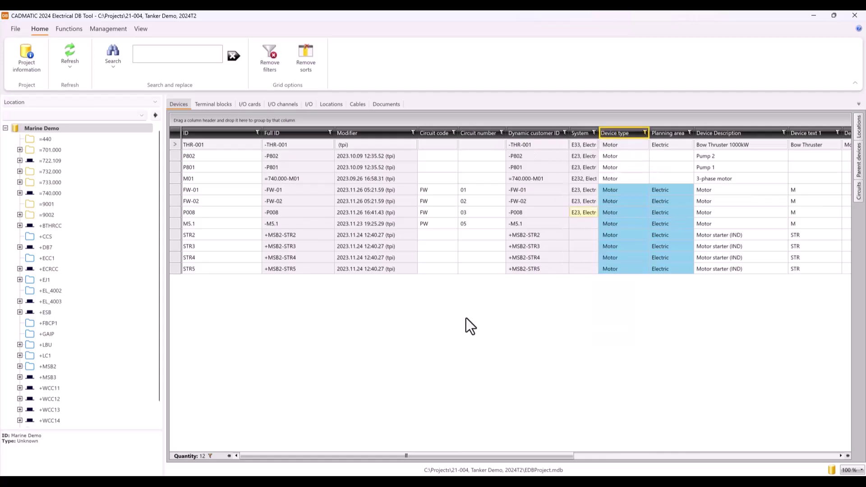
Mark motor FW-01 as To be deleted after its removal is refused
click(174, 190)
double_click(175, 191)
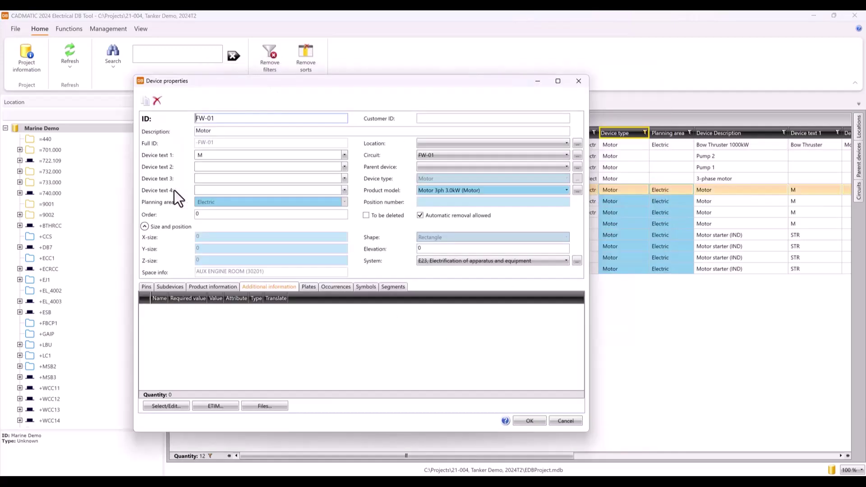
click(156, 101)
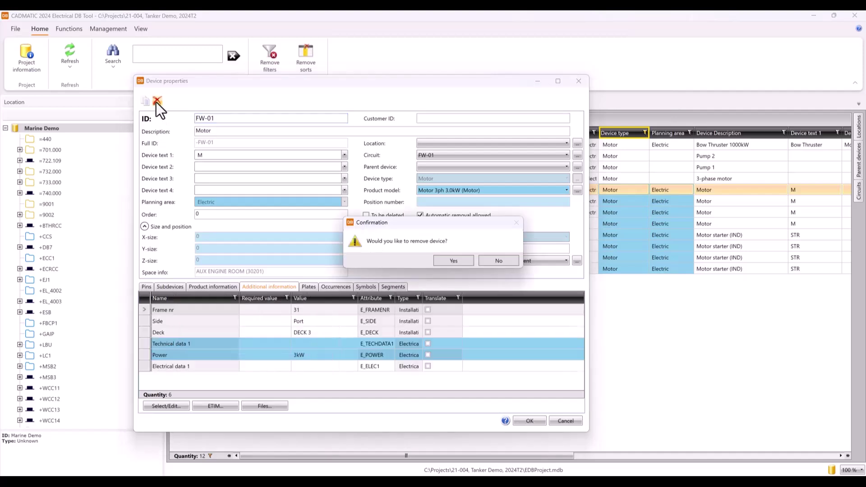
click(455, 261)
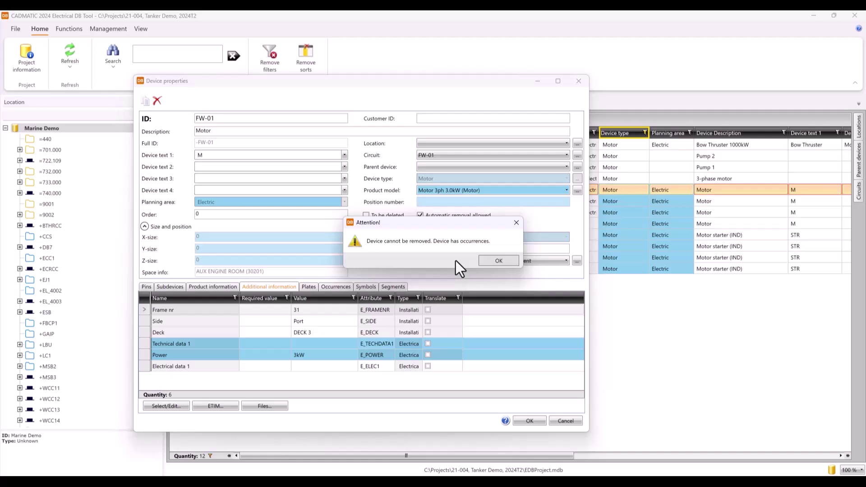
click(495, 262)
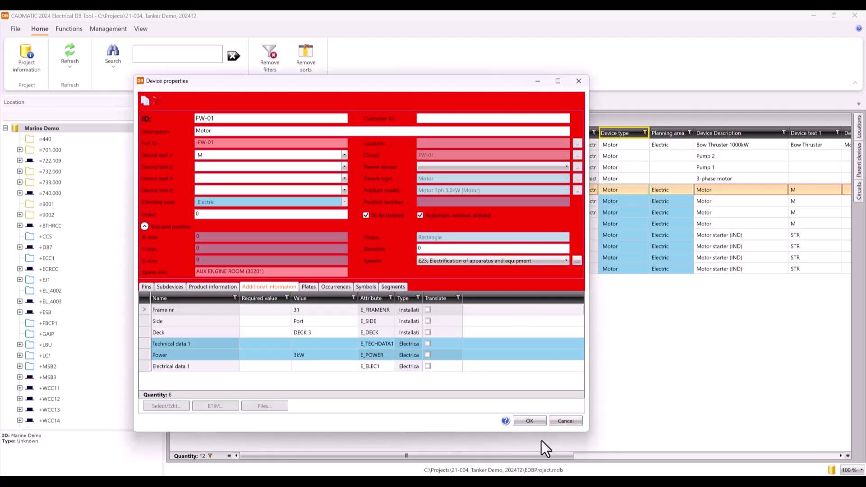
click(529, 420)
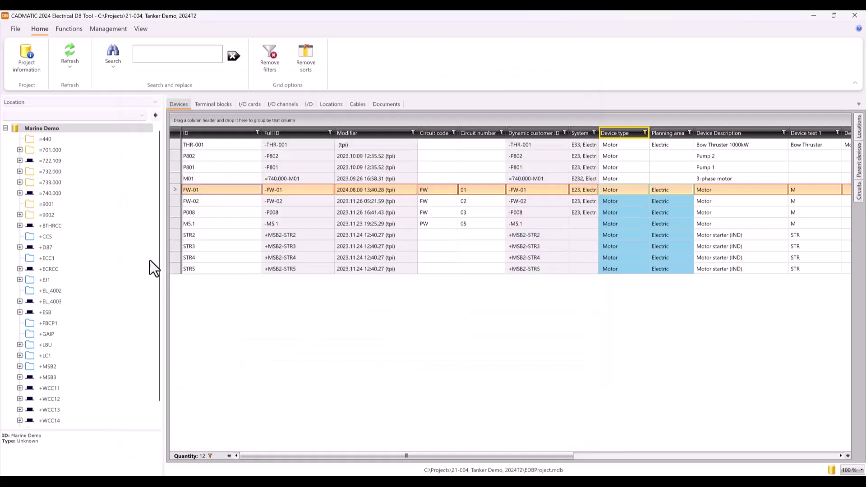
Clear the user's selection list and add only FW-01 to it
scroll(159, 243, down, 1)
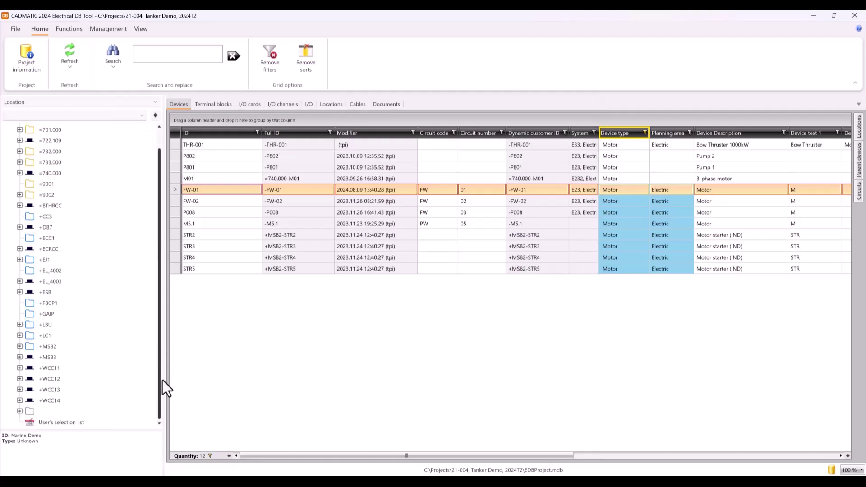
right_click(46, 424)
click(85, 429)
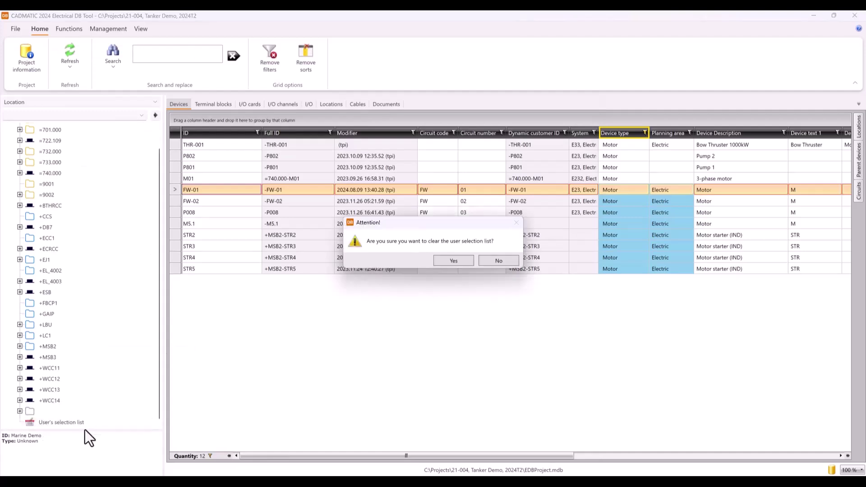
click(459, 261)
right_click(172, 190)
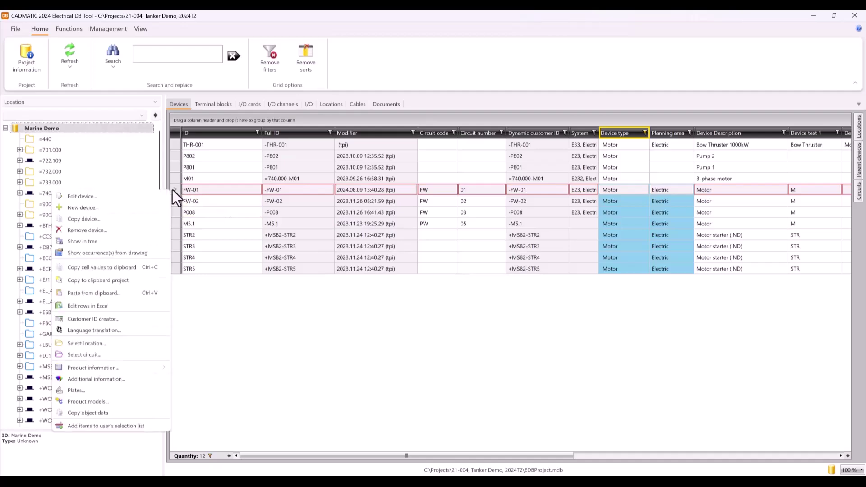
click(120, 427)
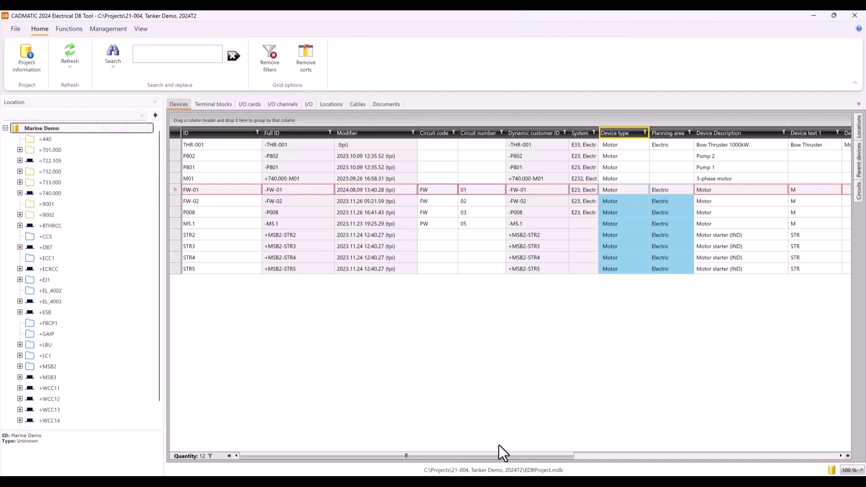
key(alt+Tab)
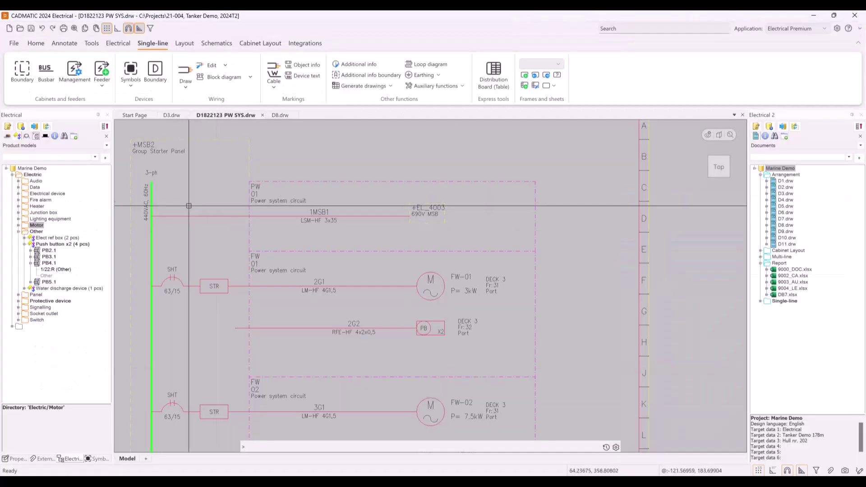
Apply database changes and delete FW-01's motor, push button and cables from the schematic
click(46, 128)
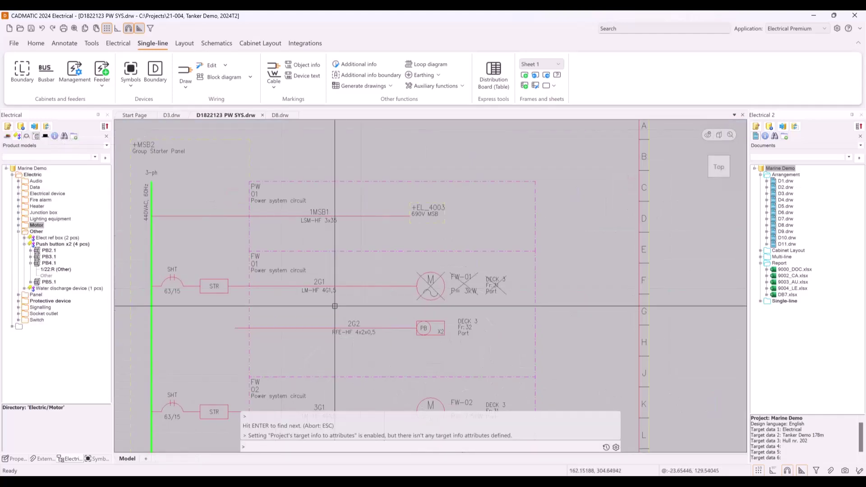
click(64, 136)
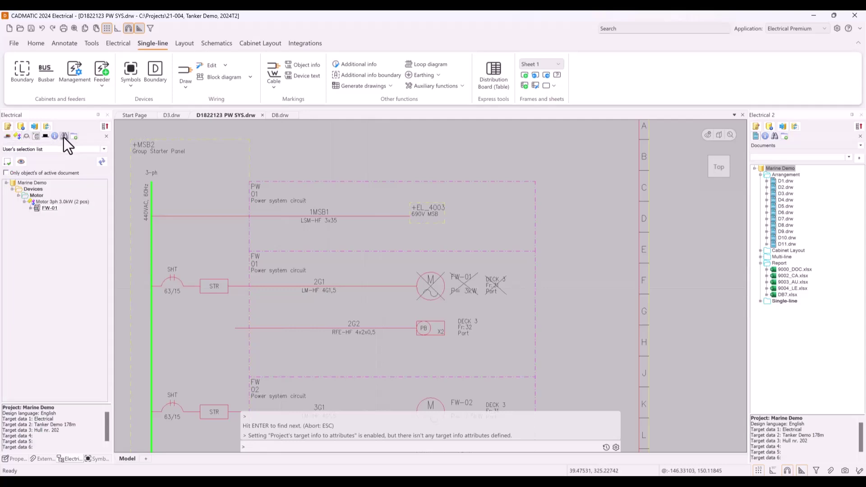
double_click(41, 209)
click(45, 220)
click(522, 202)
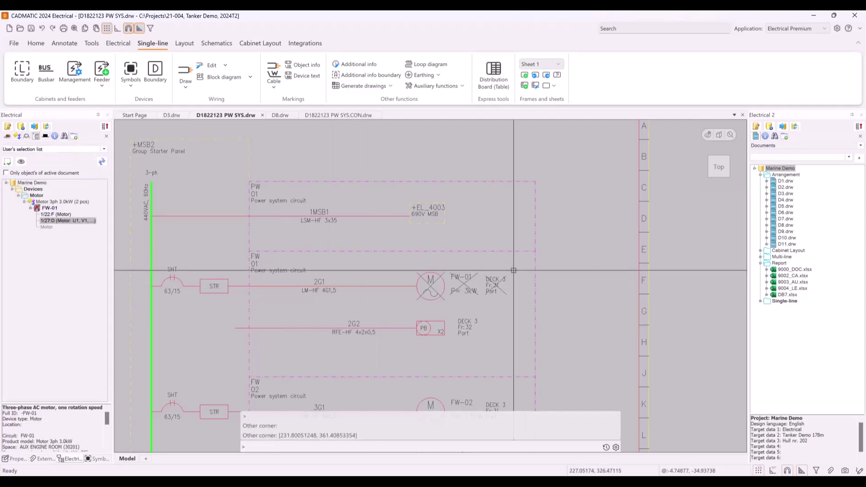
click(513, 270)
click(318, 343)
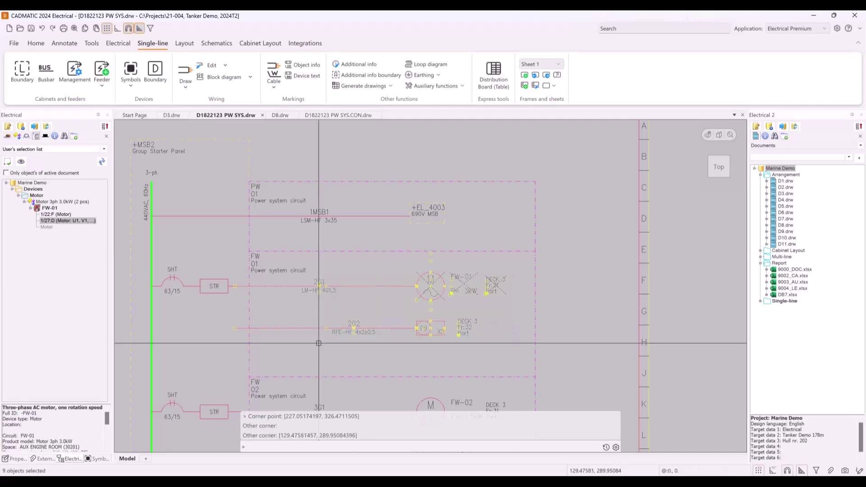
key(Delete)
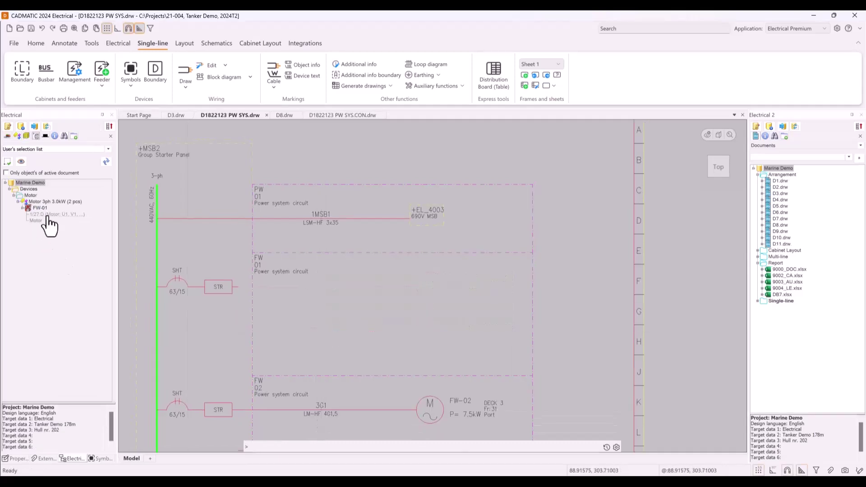
Select FW-01's remaining motor objects, delete the symbol from D3.drw, and save D3
double_click(48, 216)
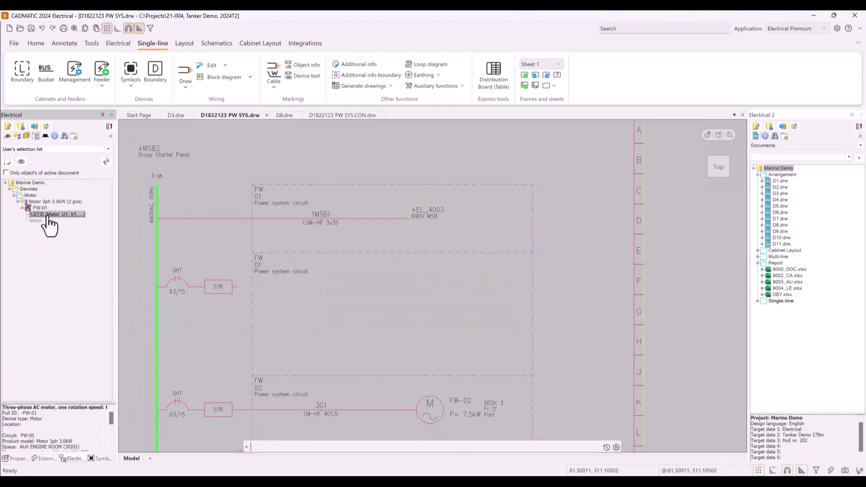
mouse_move(488, 260)
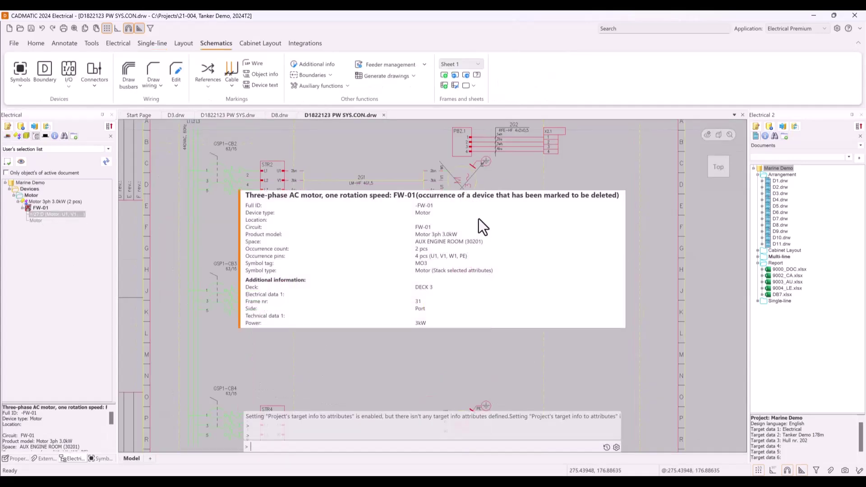
click(493, 221)
click(345, 221)
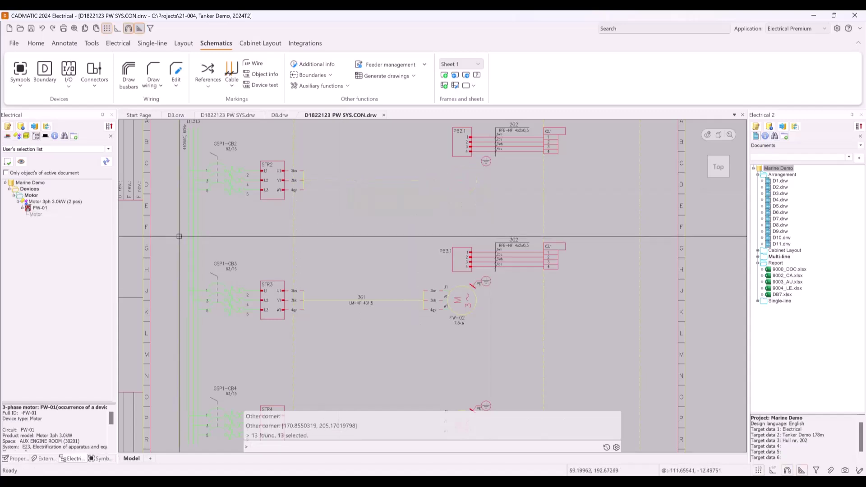
click(181, 115)
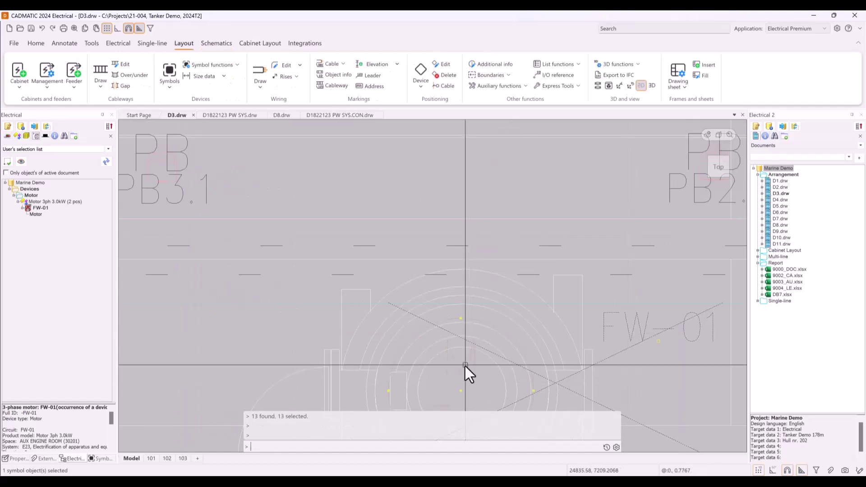
key(Delete)
right_click(175, 116)
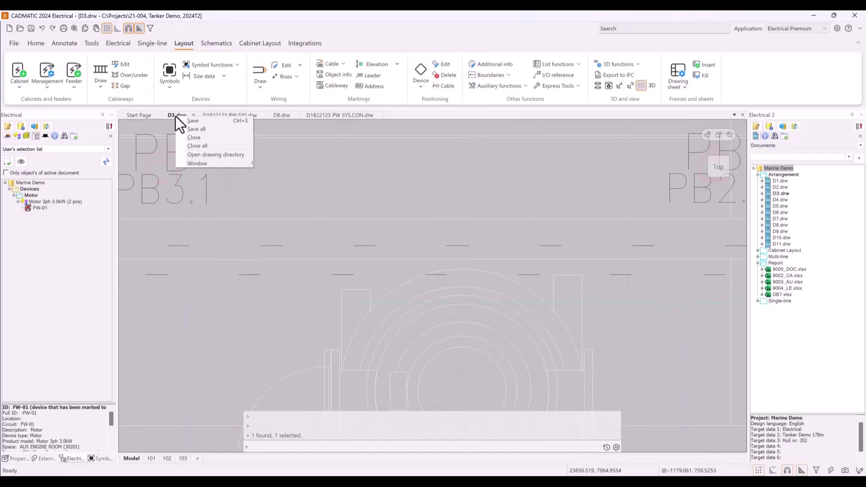
click(196, 128)
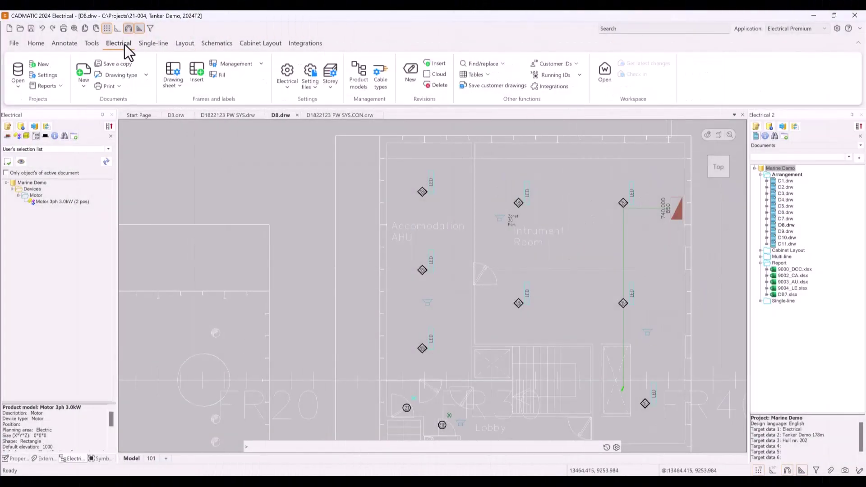
click(58, 85)
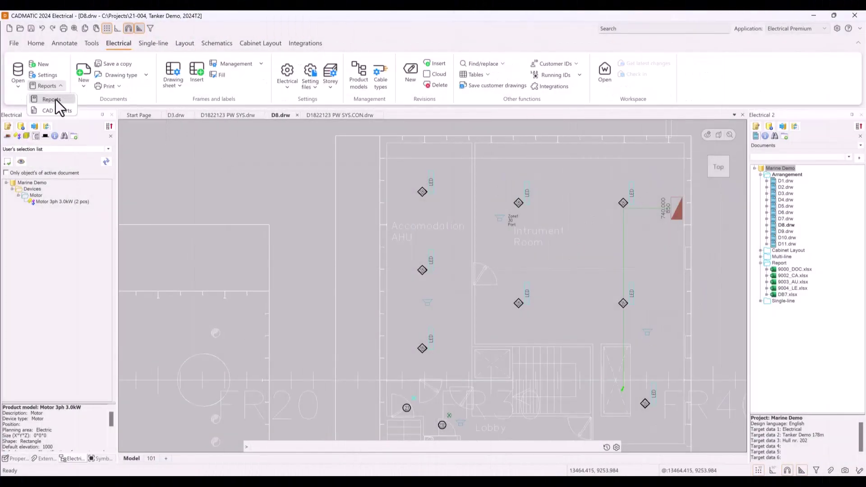
click(58, 99)
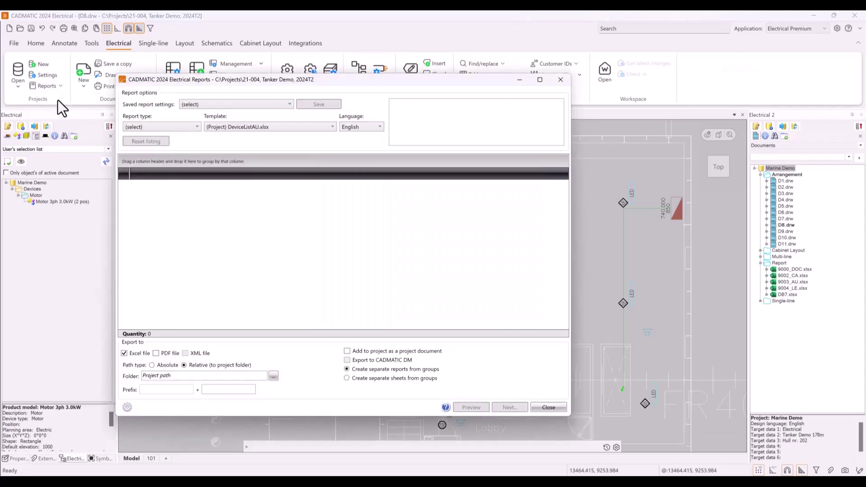
click(191, 127)
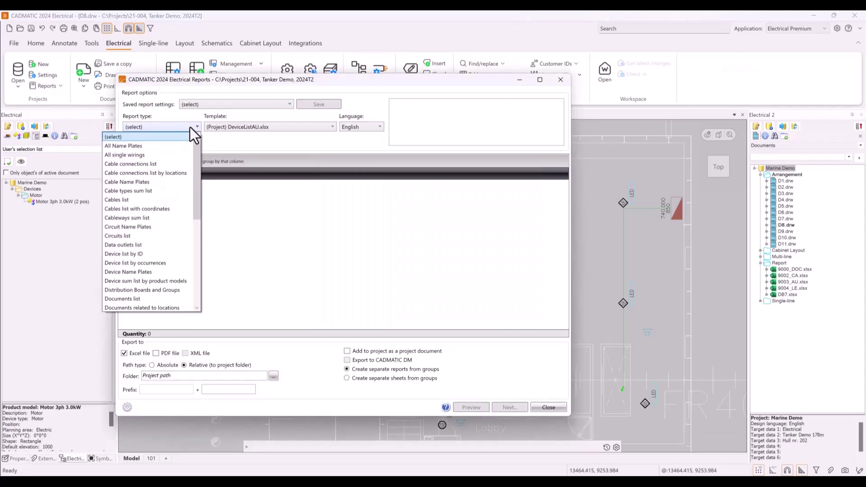
click(134, 254)
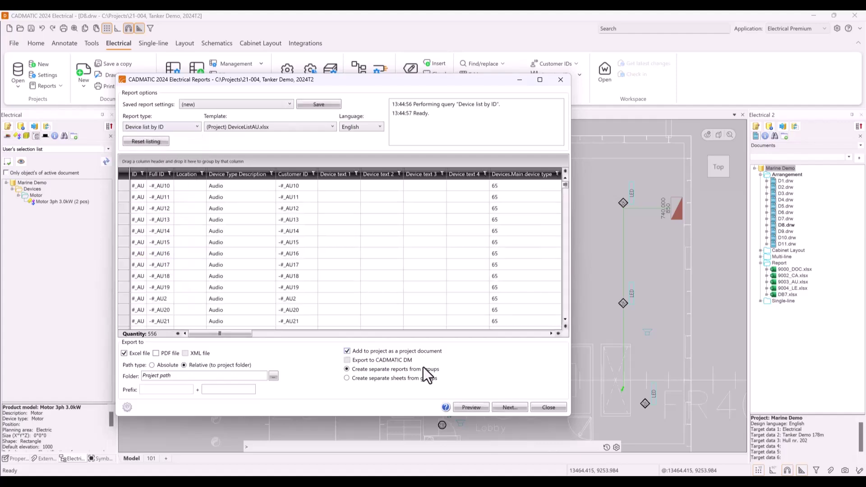
click(549, 409)
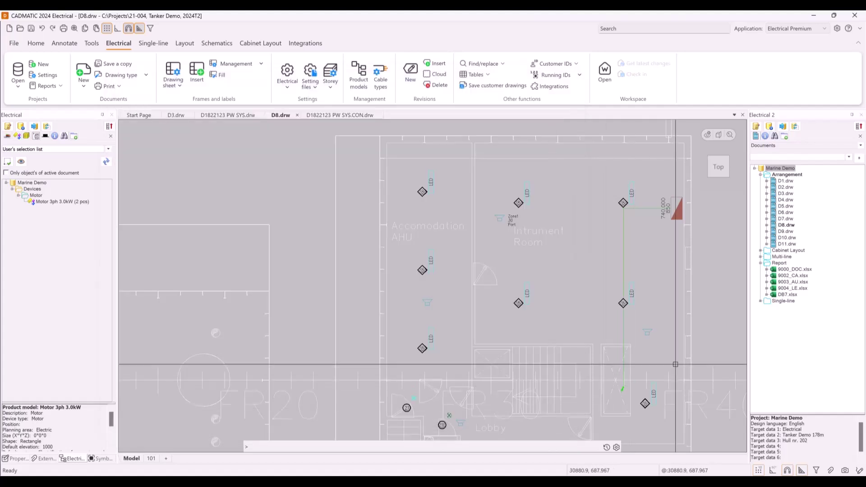
right_click(787, 288)
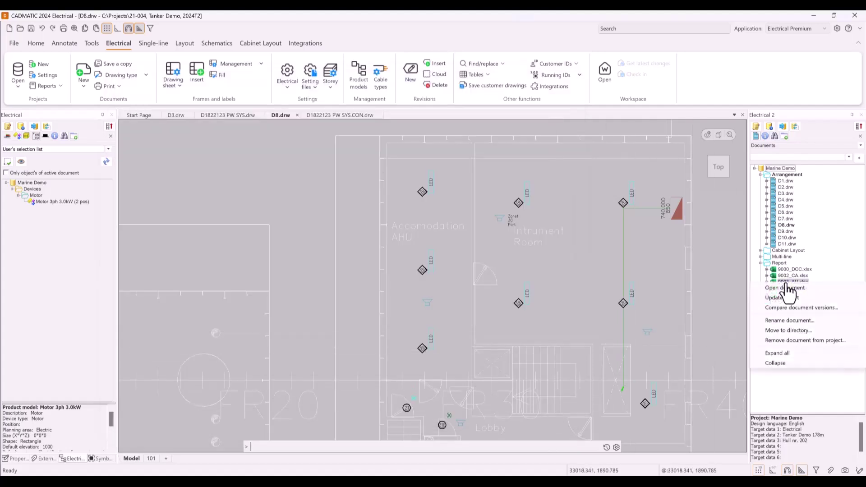
click(787, 292)
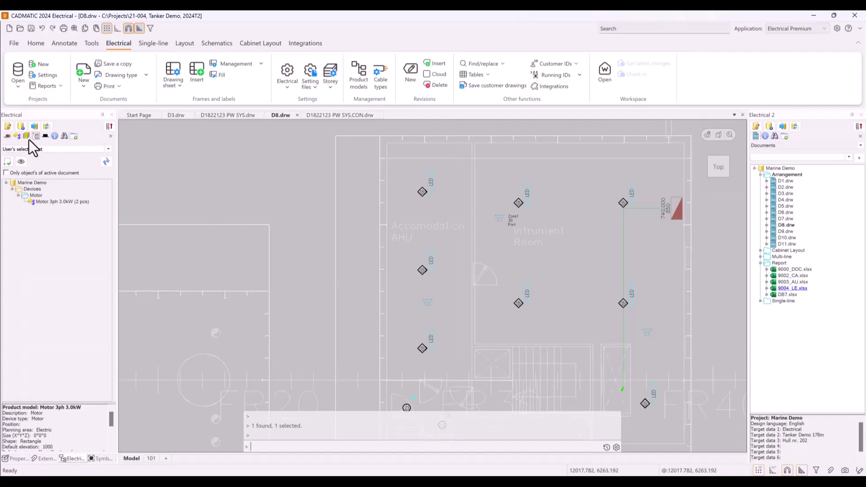
Locate the #_AU2 loudspeaker in the drawing via Tanker > 8 > Accomodation AHU
click(25, 136)
click(12, 174)
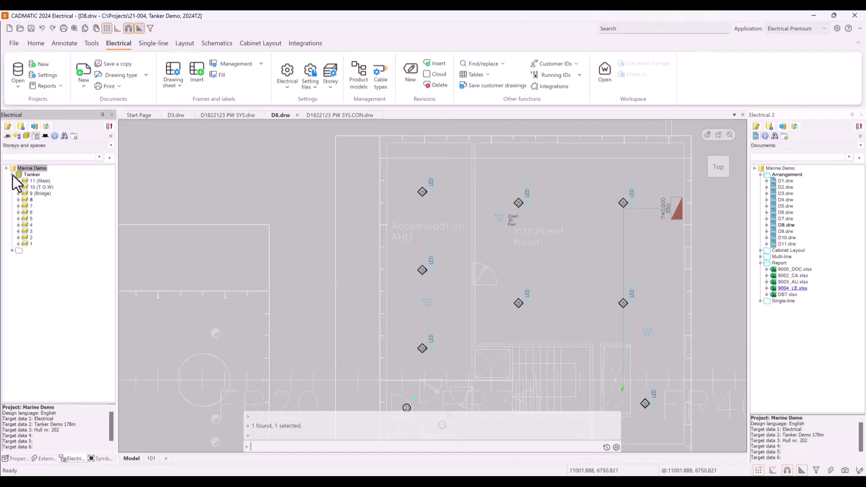
click(18, 200)
click(24, 206)
click(50, 213)
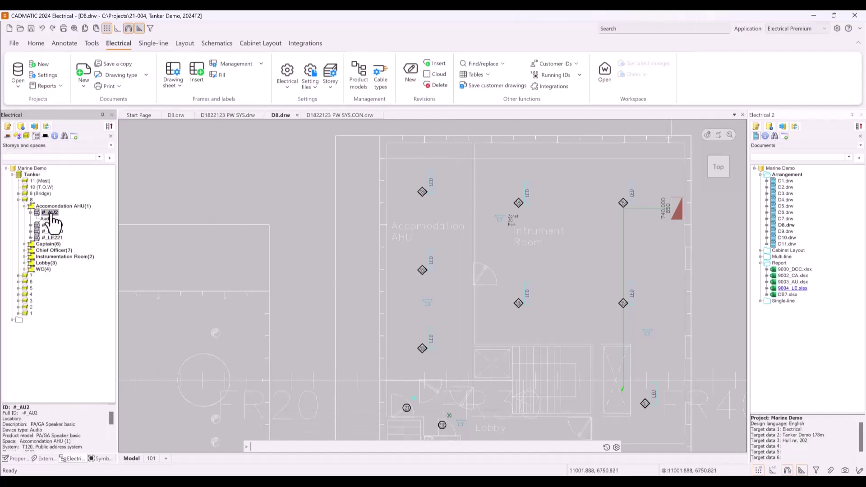
click(49, 219)
right_click(48, 218)
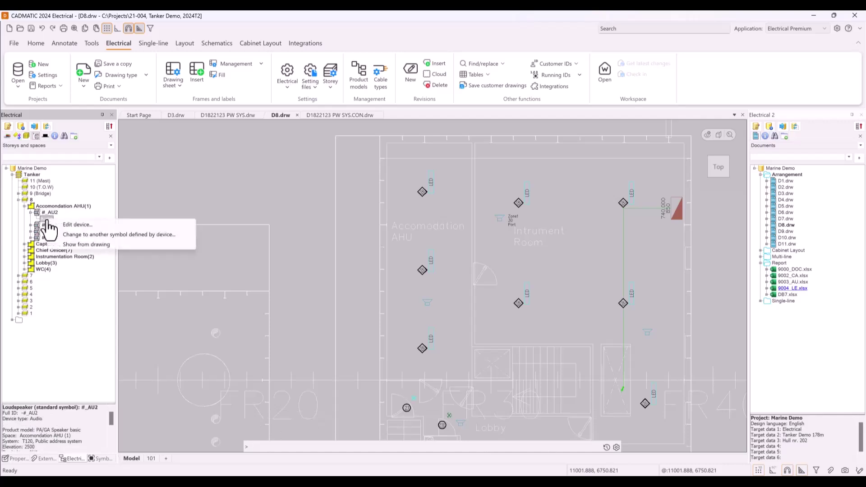
click(75, 245)
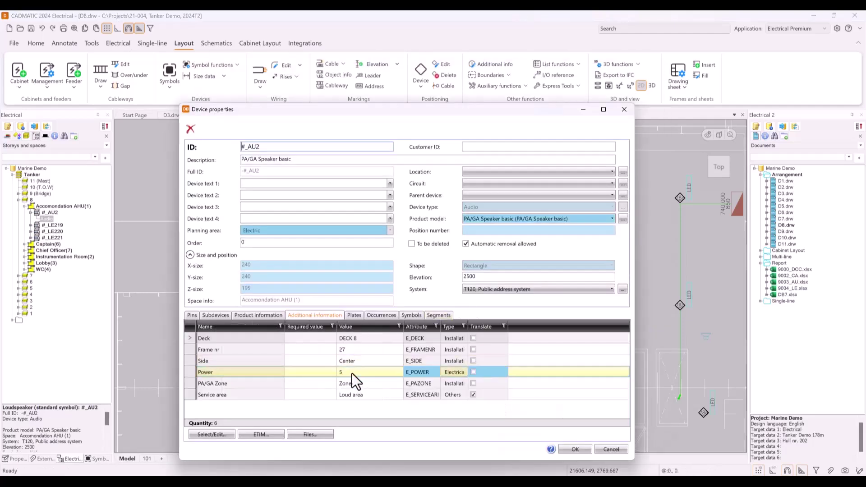
Change the #_AU2 loudspeaker's Power from 5 to 10 and save D8.drw
click(352, 373)
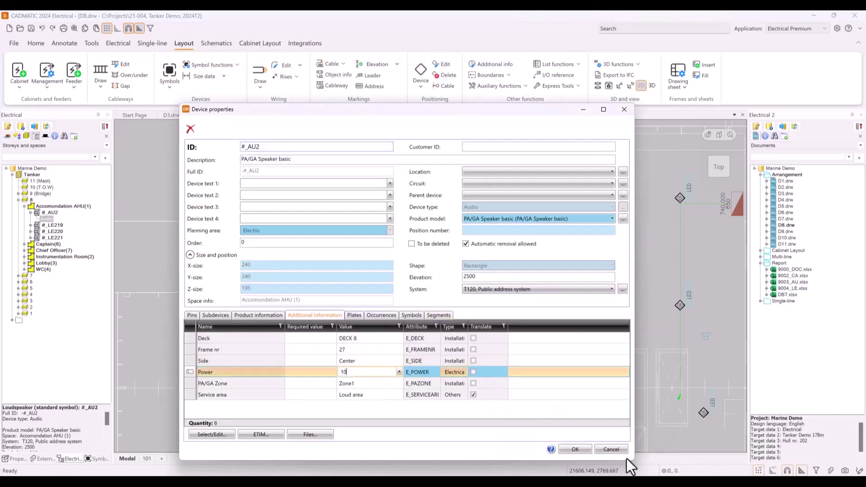
click(580, 448)
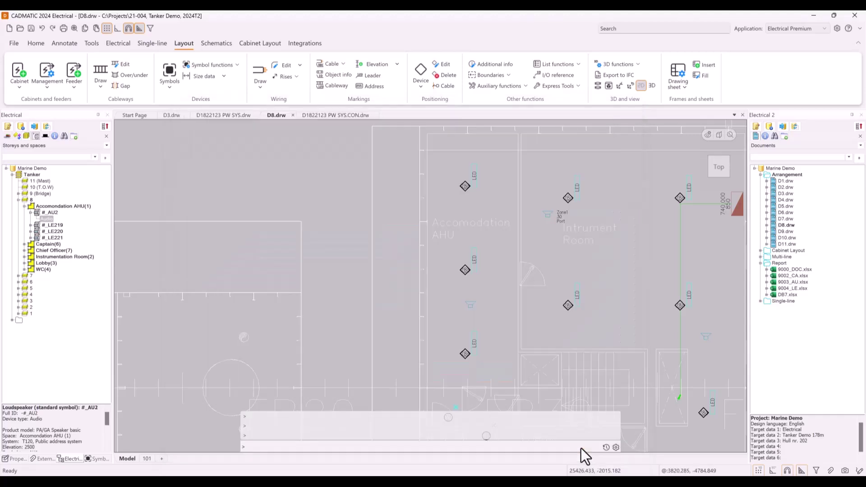
click(31, 28)
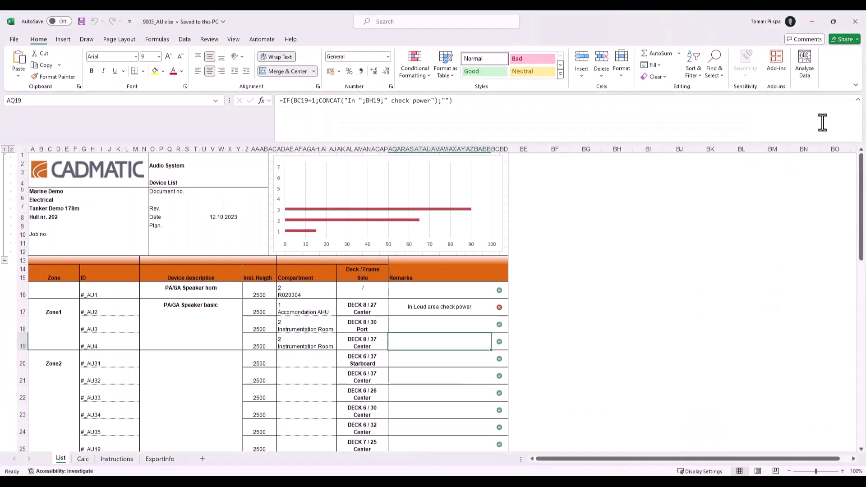
click(854, 21)
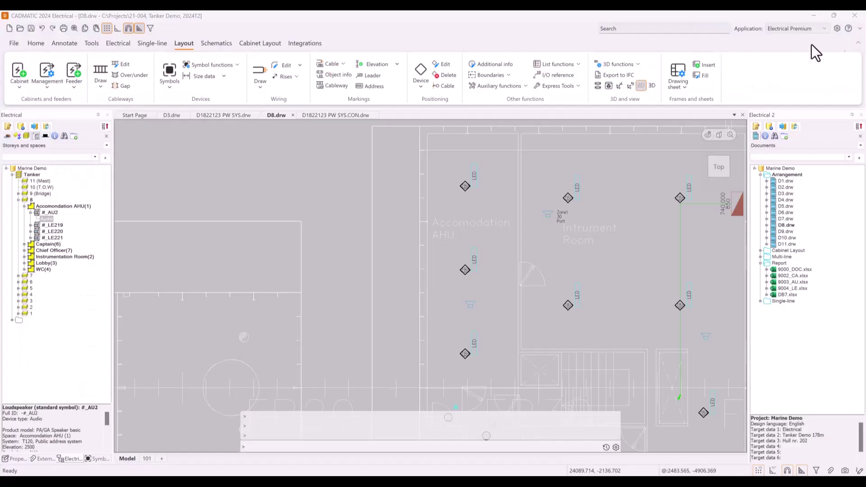
Update the 9003_AU.xlsx audio device report from the Documents tree
right_click(793, 282)
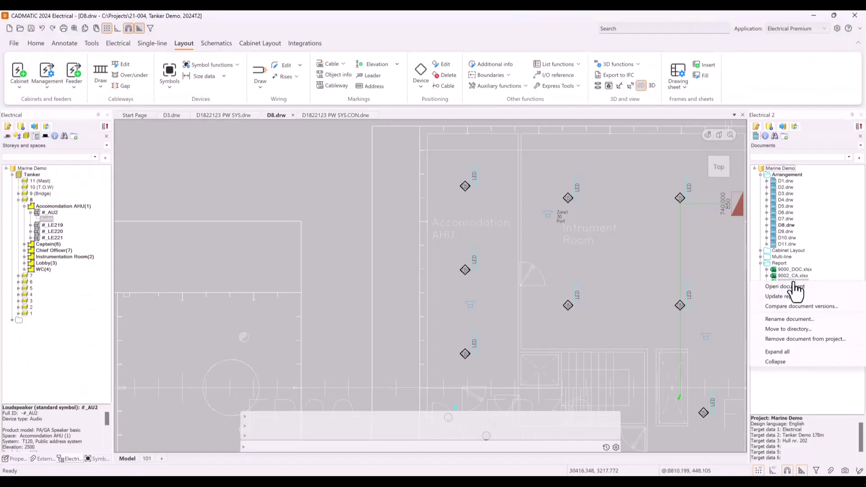
click(790, 298)
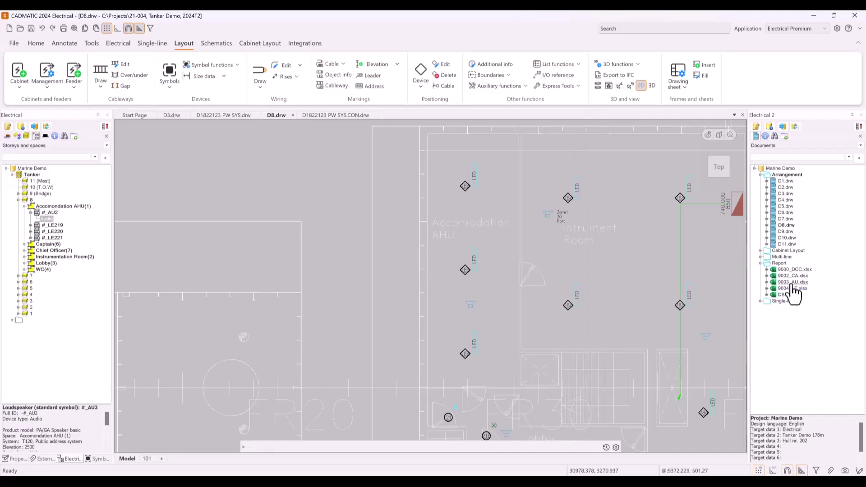
right_click(792, 288)
key(Escape)
double_click(791, 289)
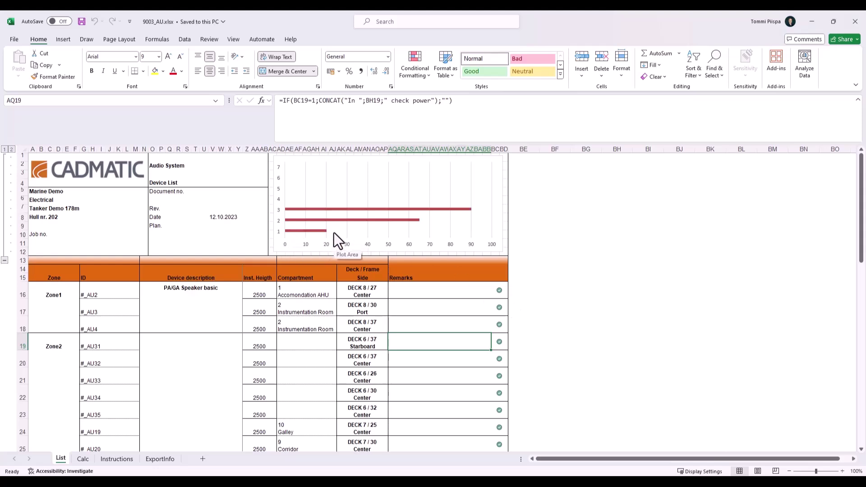
click(855, 22)
right_click(780, 264)
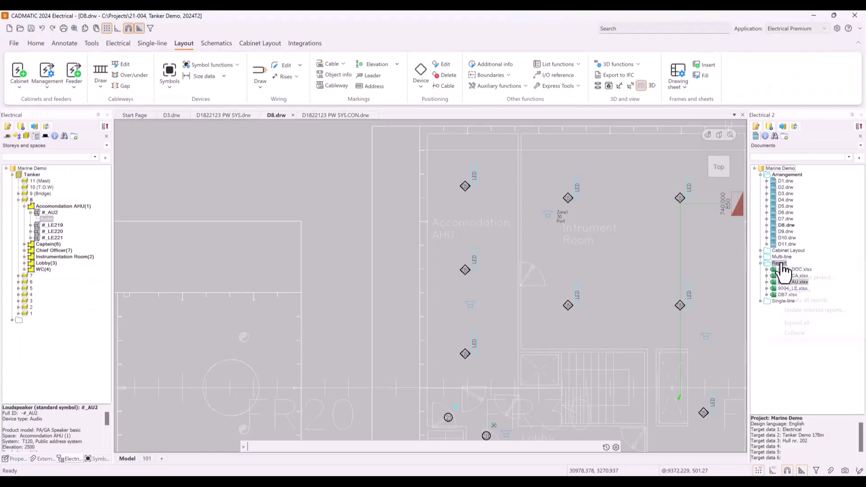